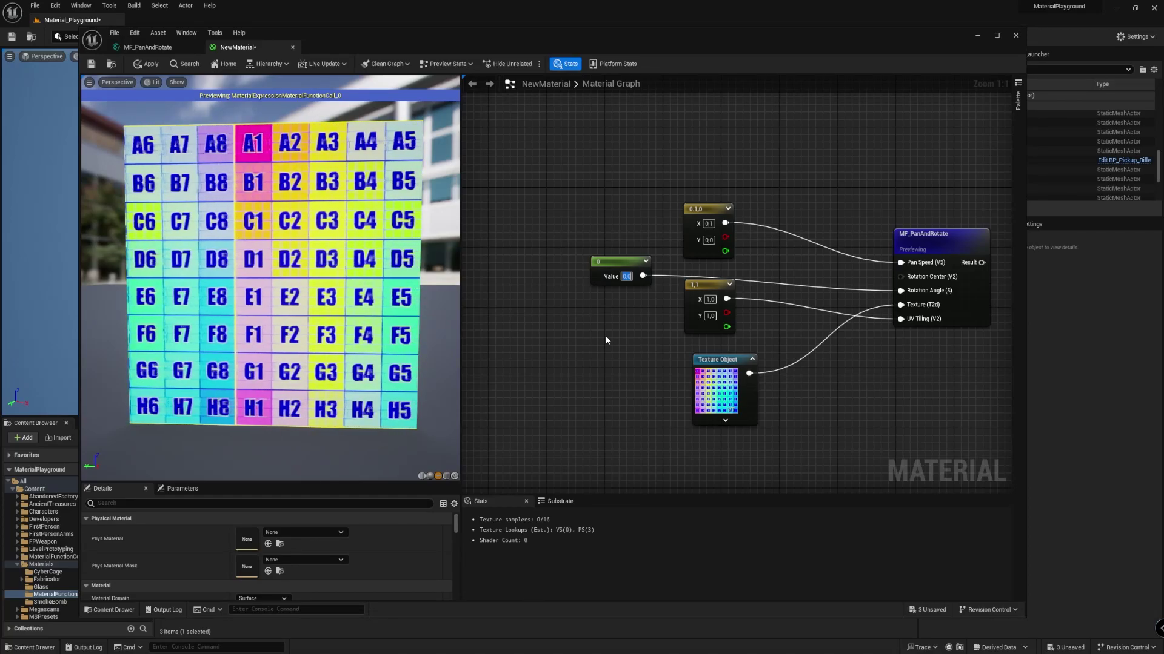
# Raise the rotation Constant through 0.1, 0.2, 0.3 and 0.4 to 0.5, watching the preview rotate.
pyautogui.write('0,1')
pyautogui.press('Return')
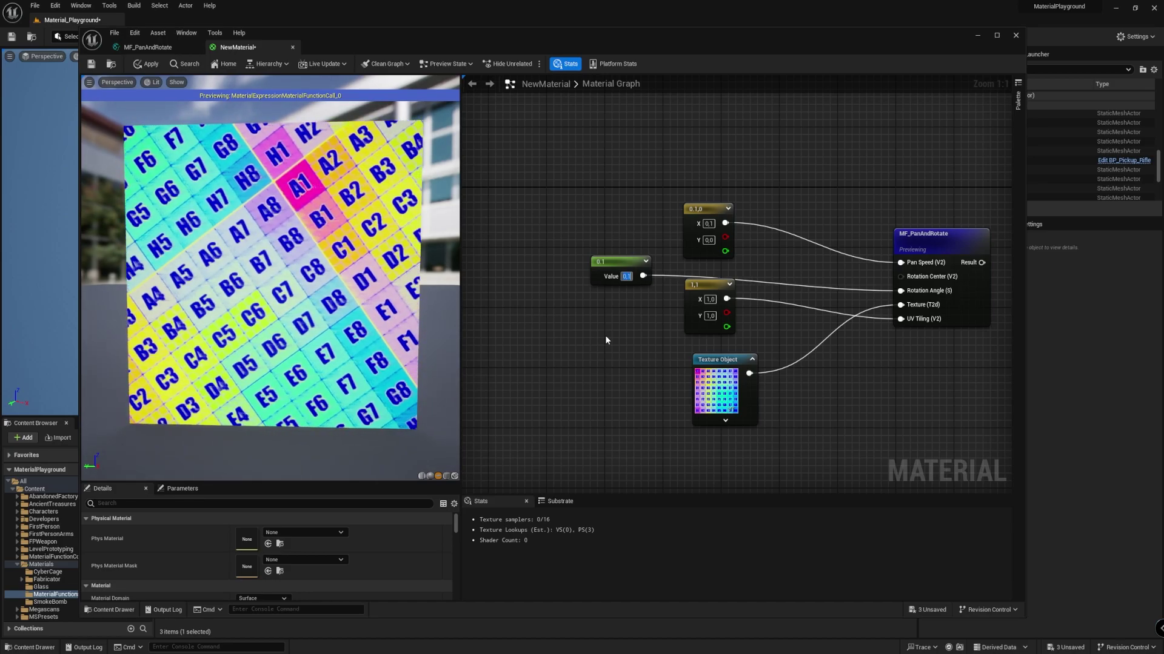
pyautogui.write('0,2')
pyautogui.press('Return')
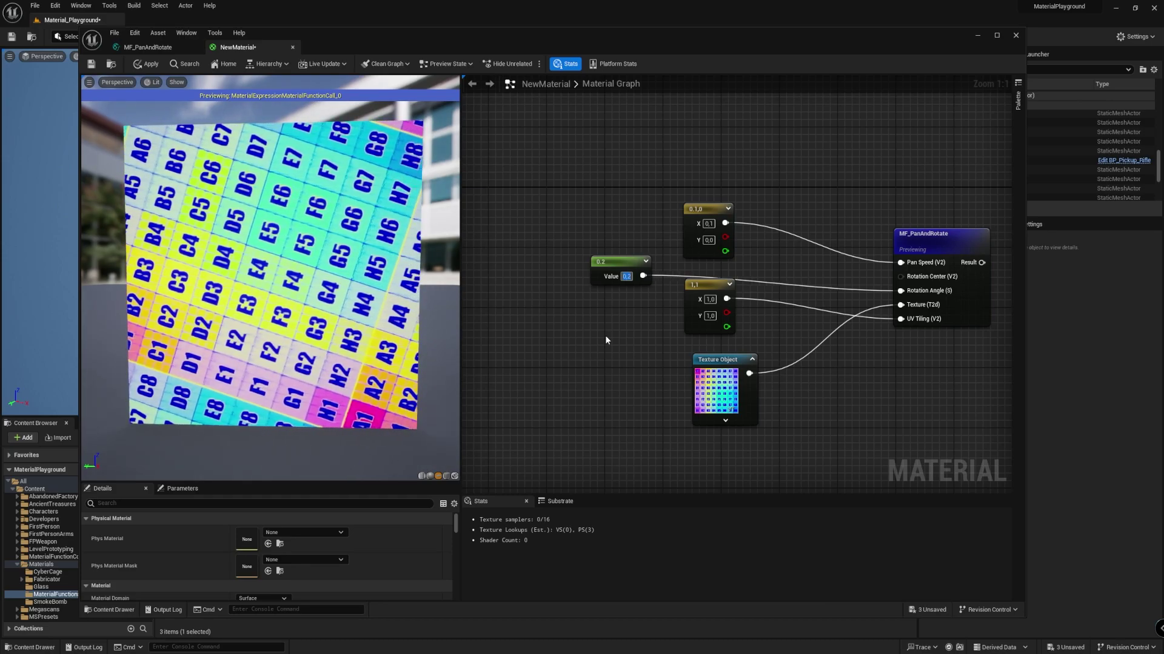
pyautogui.press('BackSpace')
pyautogui.write('0,3')
pyautogui.press('Return')
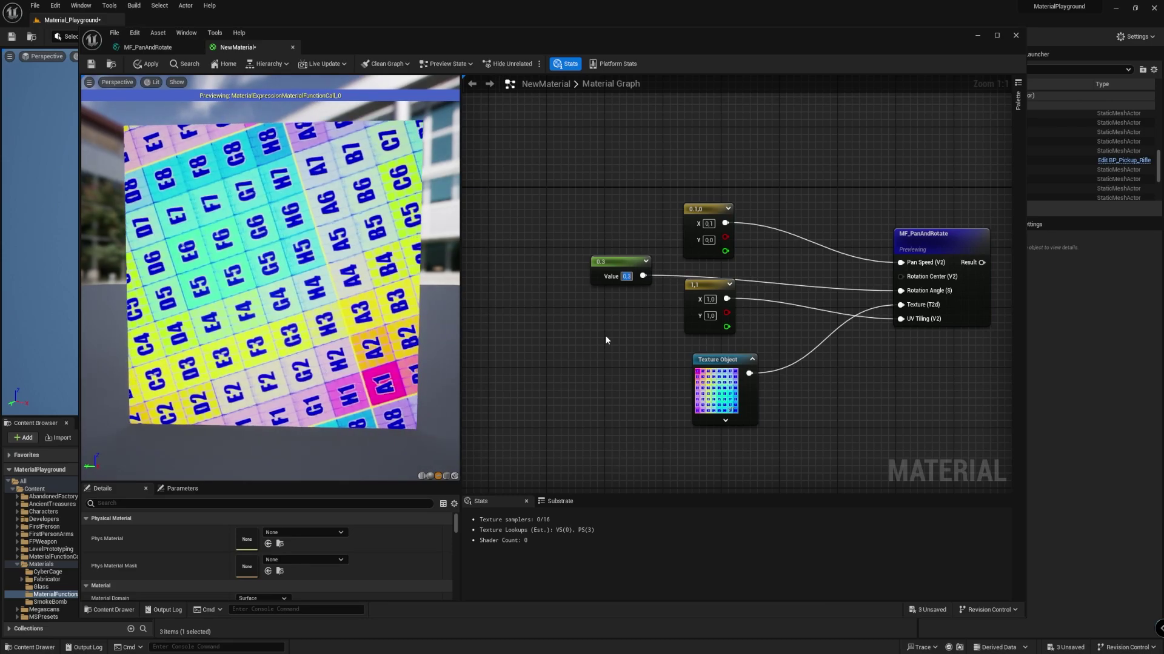
pyautogui.write('0,4')
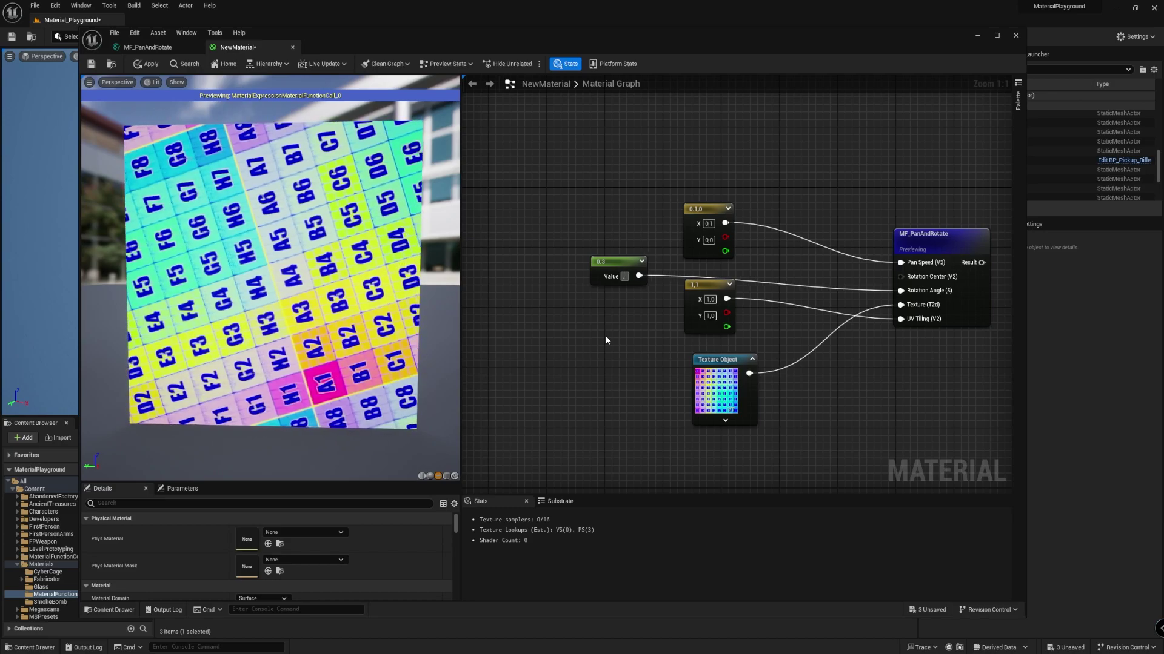
pyautogui.press('Return')
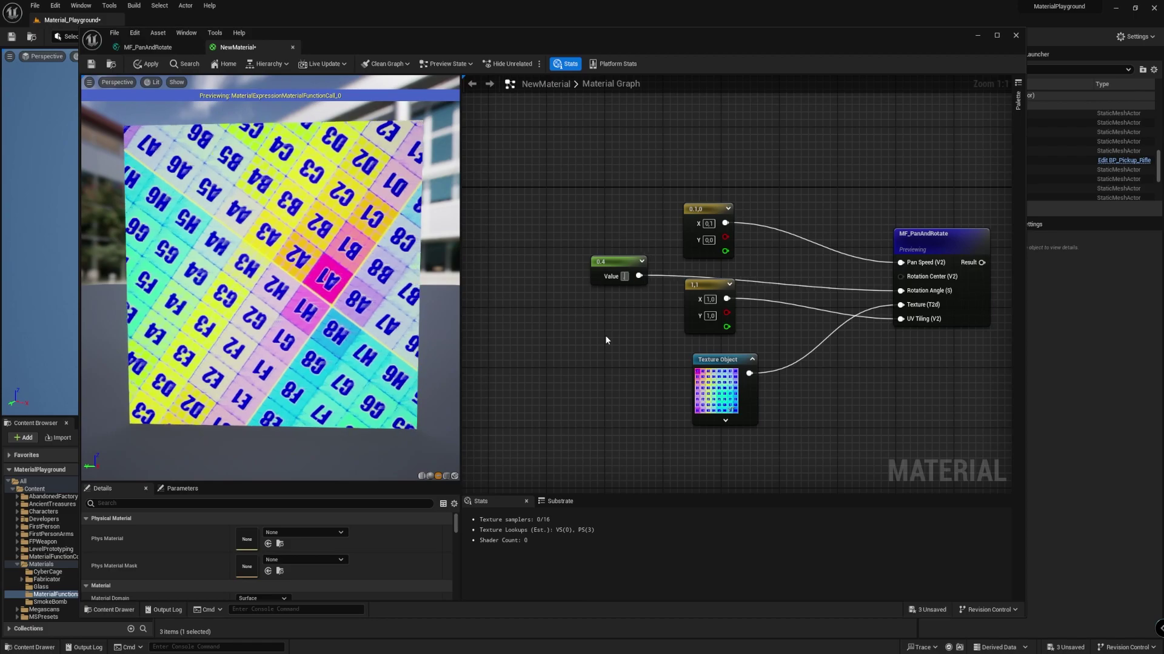
pyautogui.write('0,5')
pyautogui.press('Return')
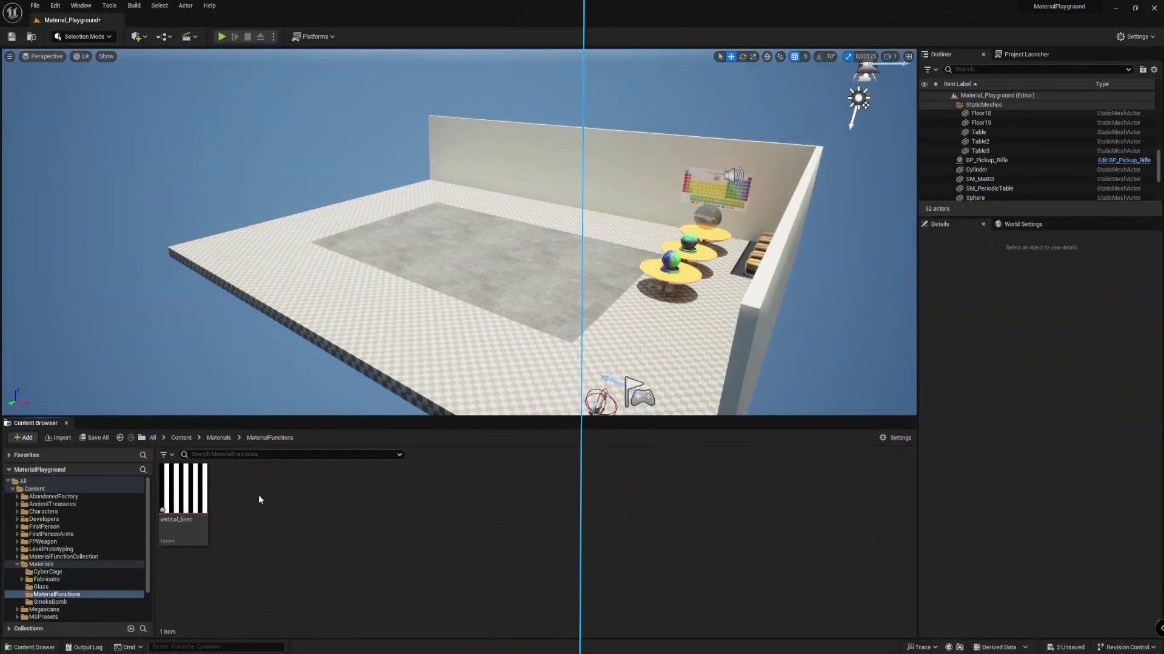
# Create a Material Function asset in the Content Browser named MF_PanAndRotate.
pyautogui.rightClick(259, 495)
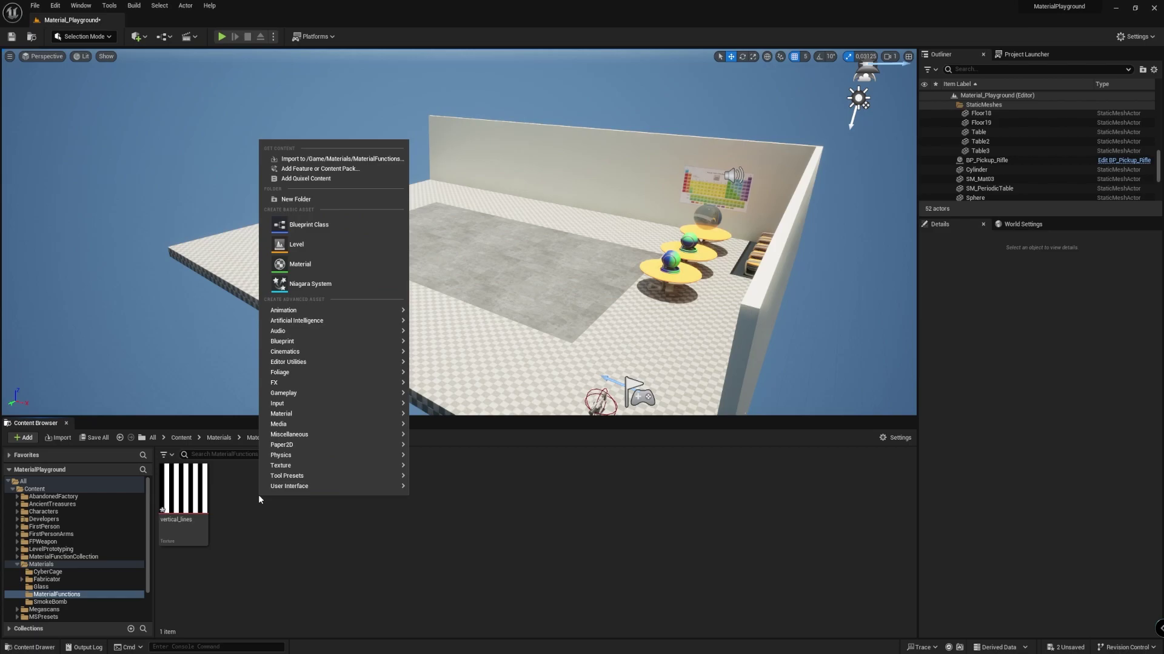
pyautogui.moveTo(395, 413)
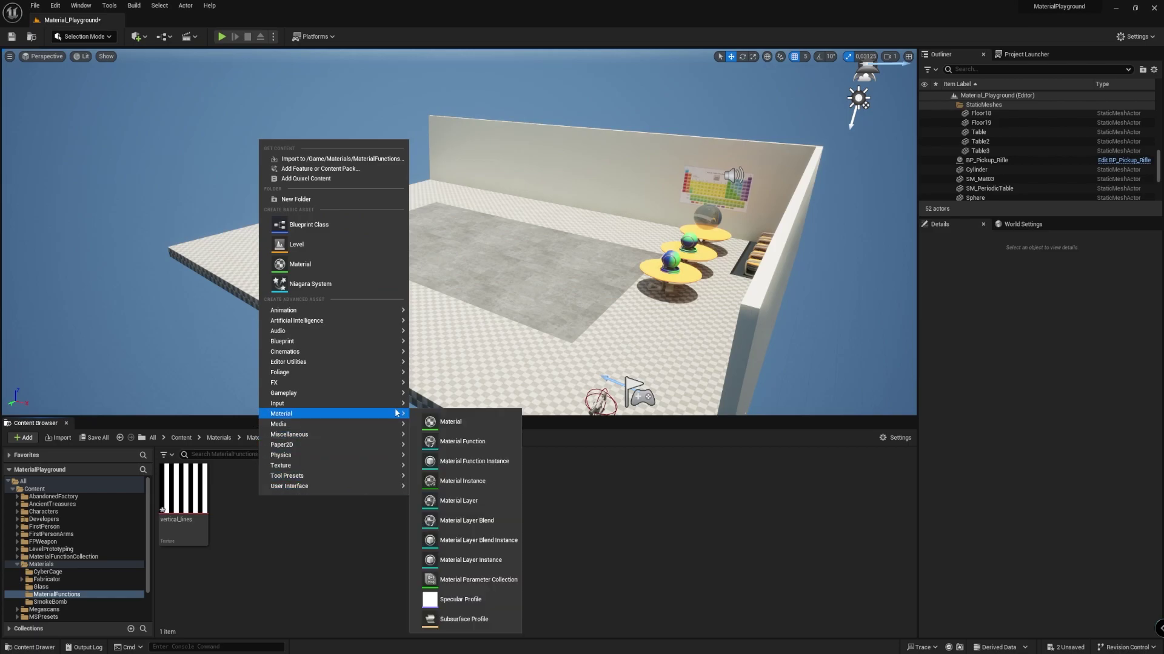
pyautogui.click(493, 442)
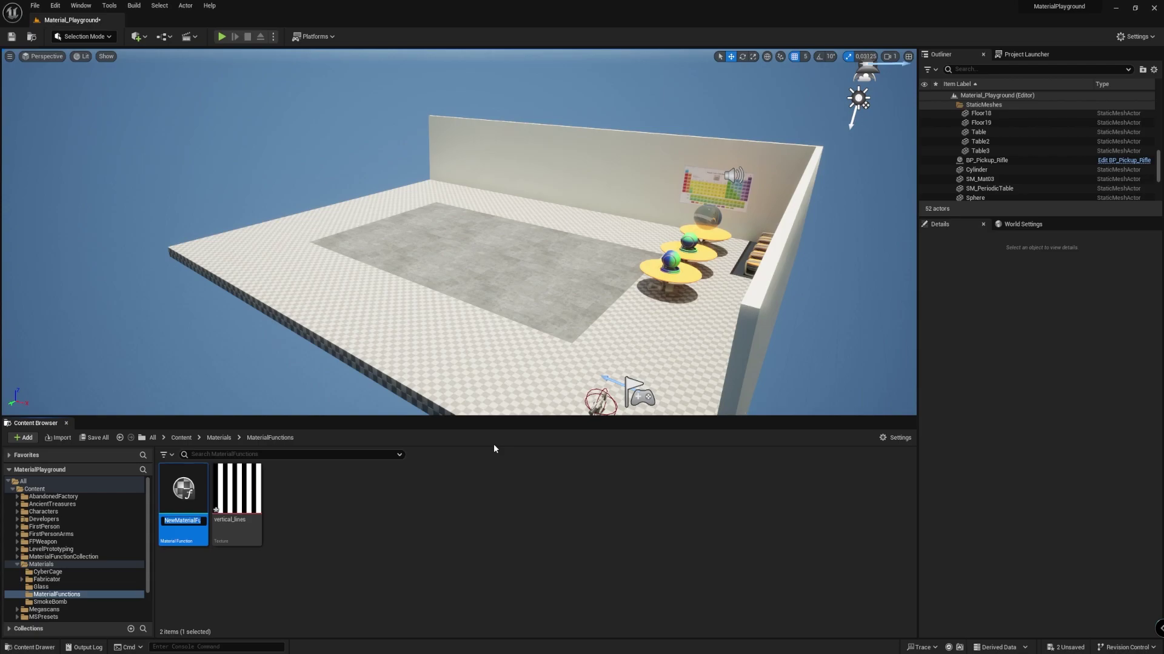
pyautogui.write('MF')
pyautogui.write('_PanAndRotate')
pyautogui.press('Return')
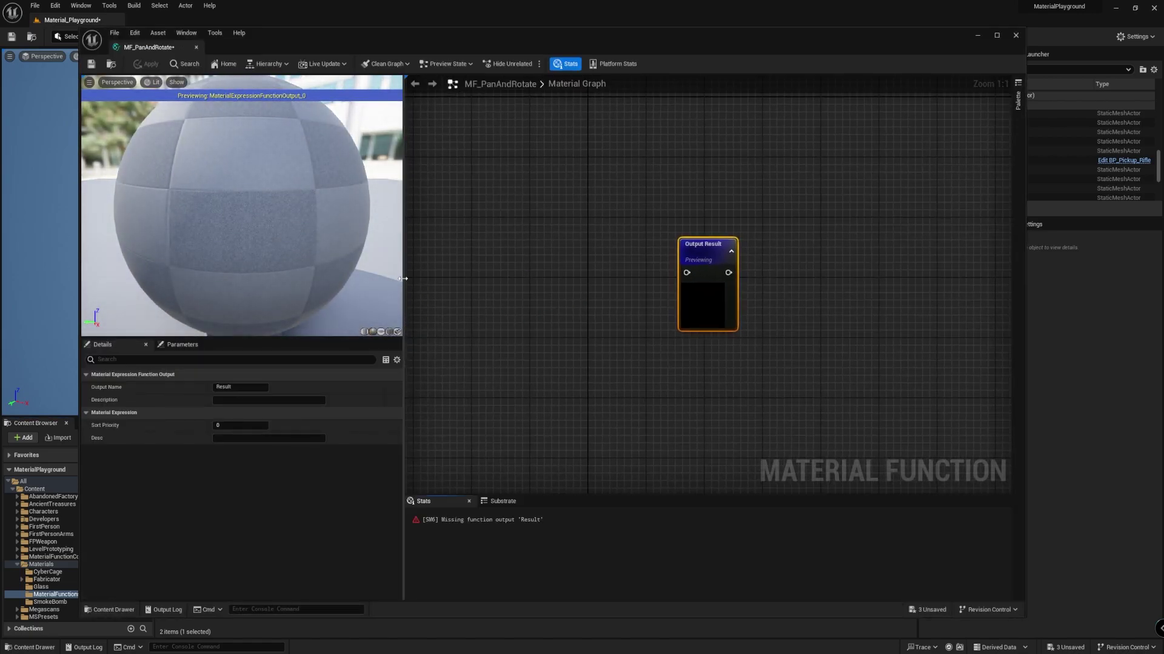
# Pan the graph to make room and add a FunctionInput node.
pyautogui.moveTo(331, 281); pyautogui.dragTo(277, 285)
pyautogui.moveTo(362, 281); pyautogui.dragTo(568, 286, button='right')
pyautogui.rightClick(388, 248)
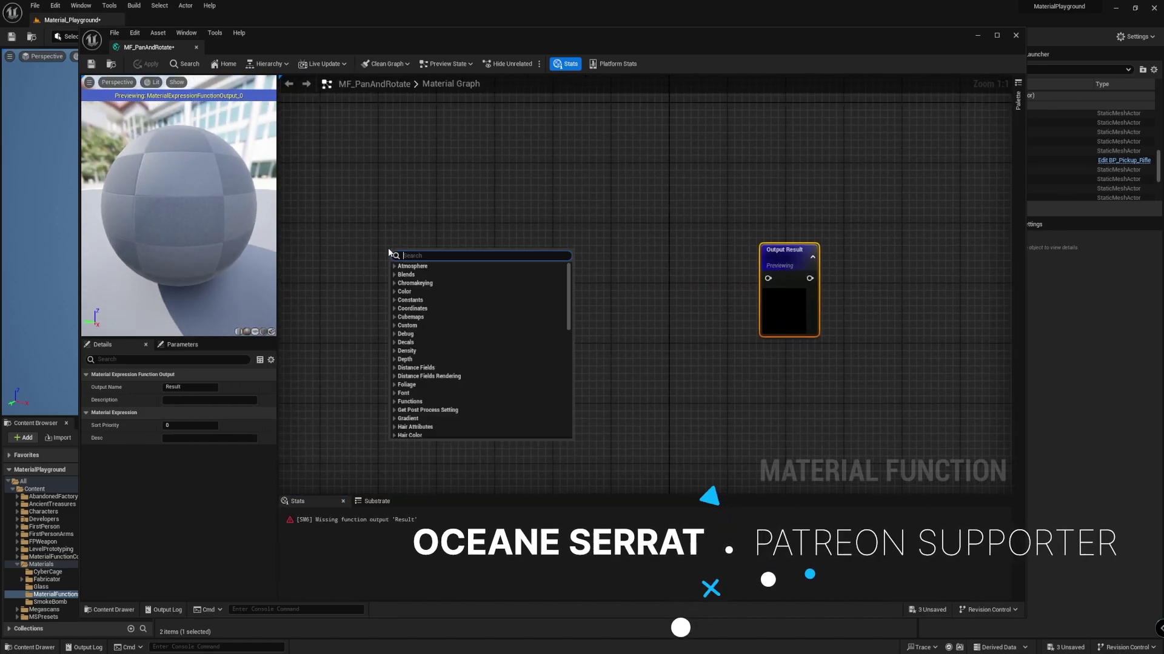
pyautogui.write('func')
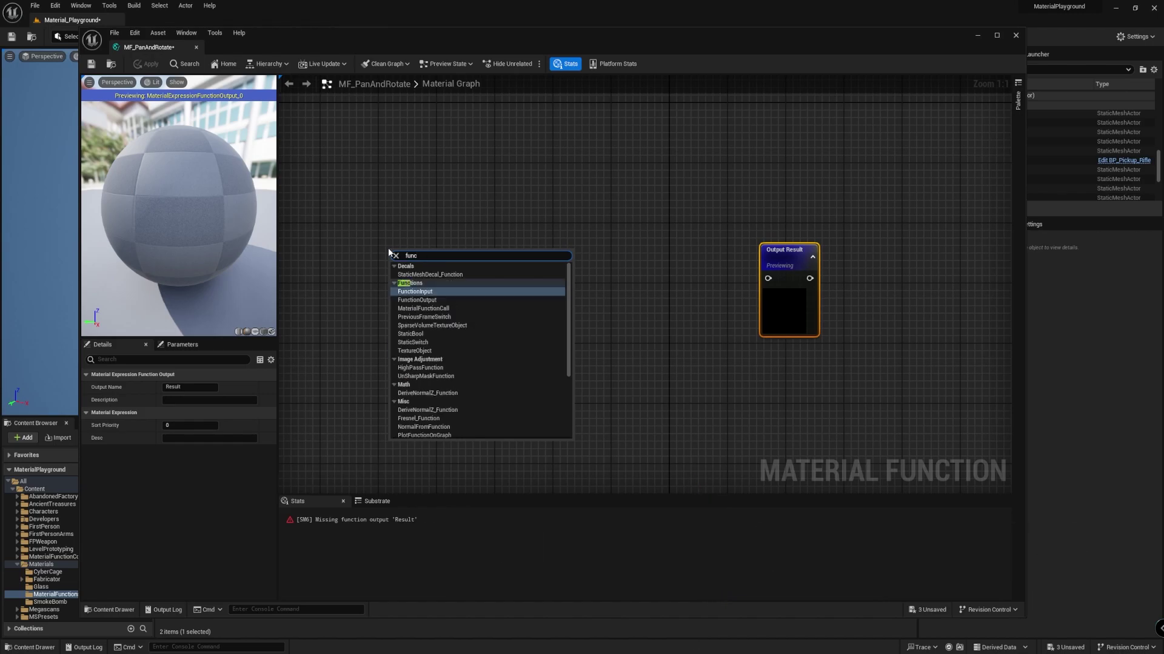
pyautogui.click(425, 291)
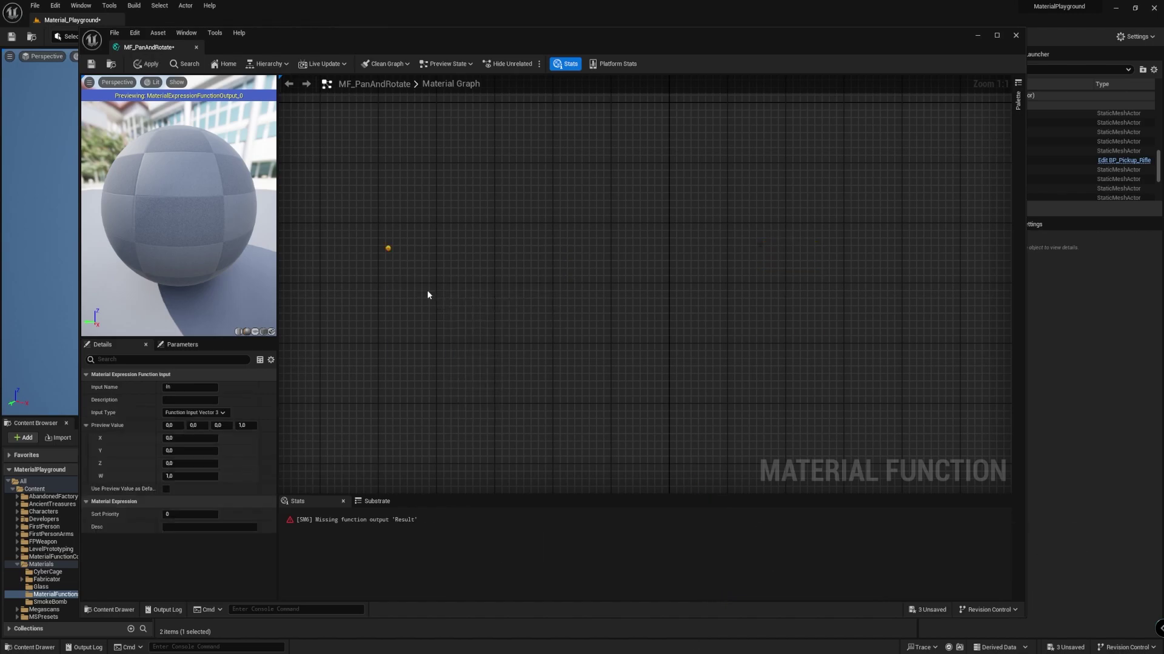
# Name the input 'UV Tiling', make it Function Input Vector 2, then collapse it and move it up-left.
pyautogui.click(194, 389)
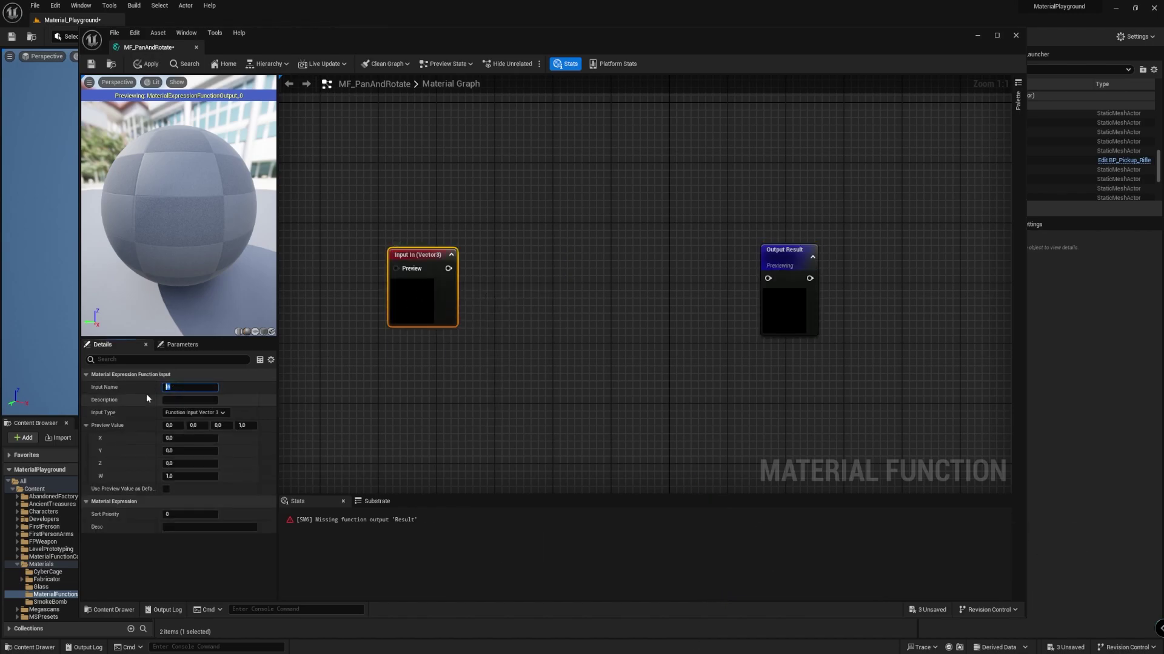
pyautogui.write('UV Tillng')
pyautogui.press('Return')
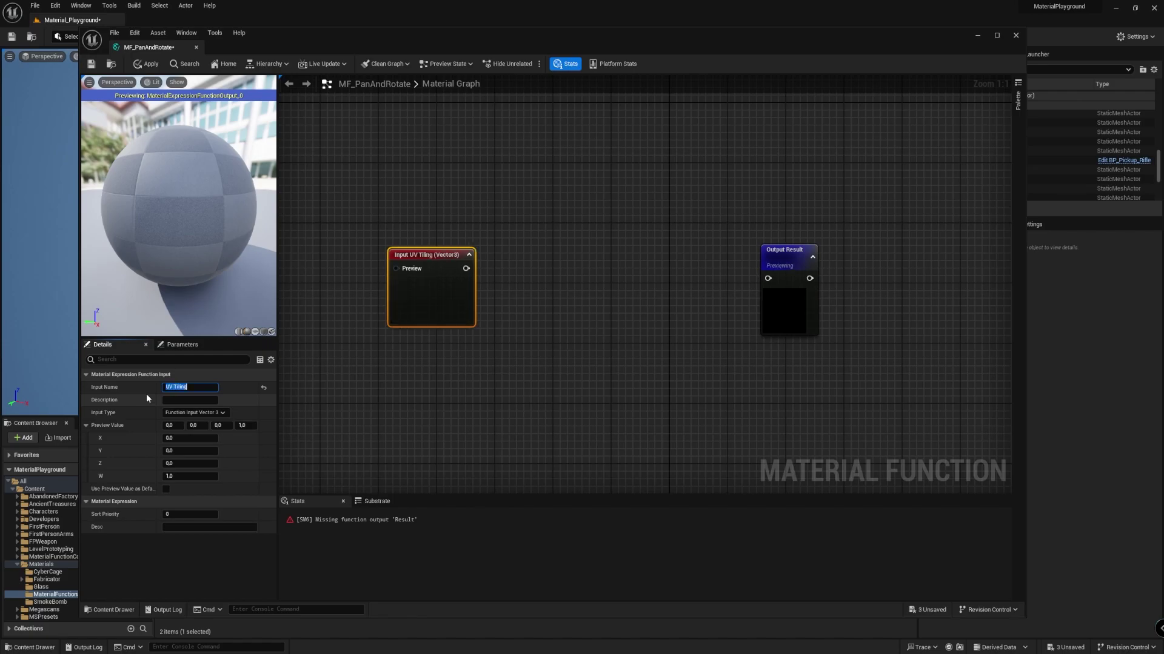
pyautogui.click(215, 413)
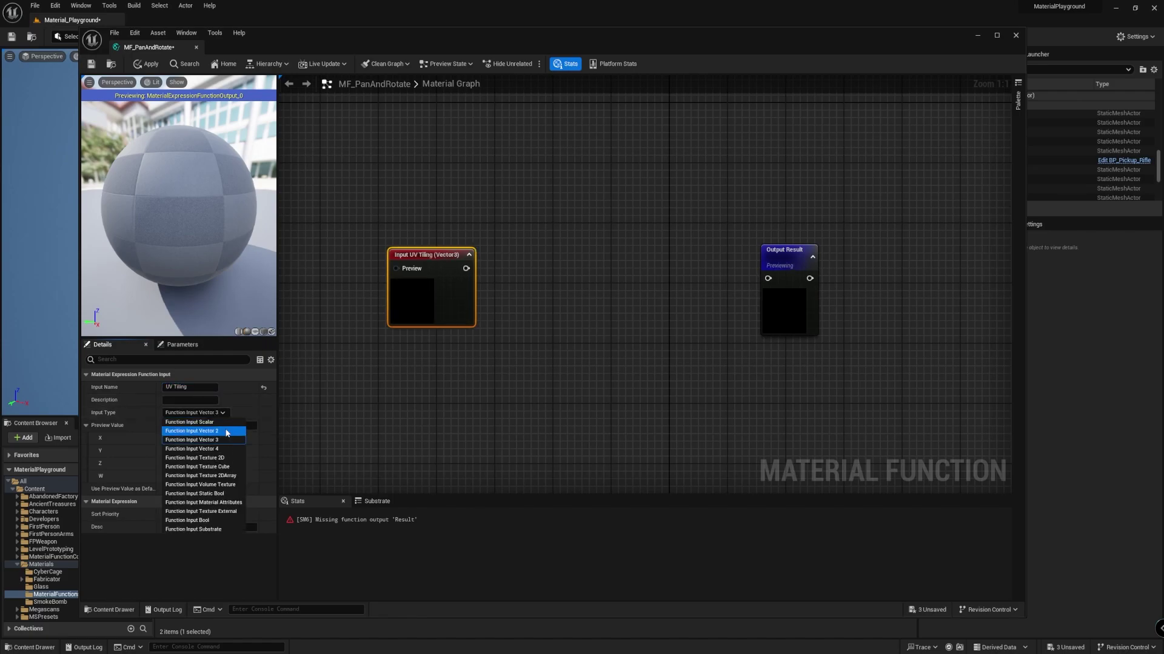
pyautogui.click(225, 430)
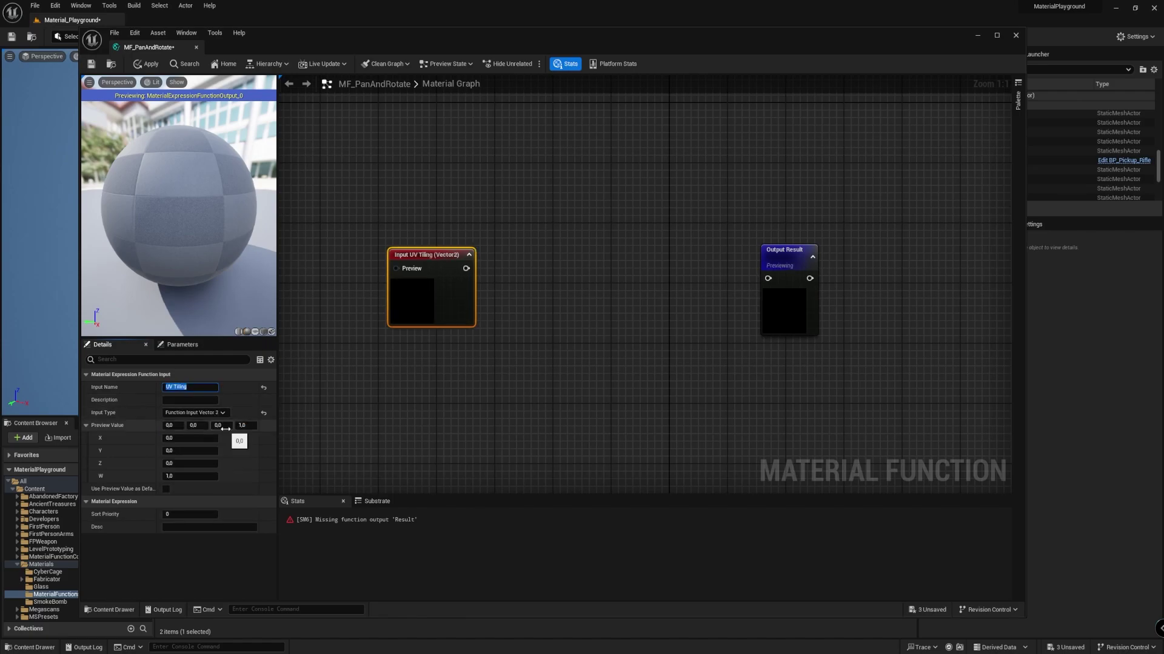
pyautogui.click(469, 255)
pyautogui.moveTo(438, 262); pyautogui.dragTo(415, 221)
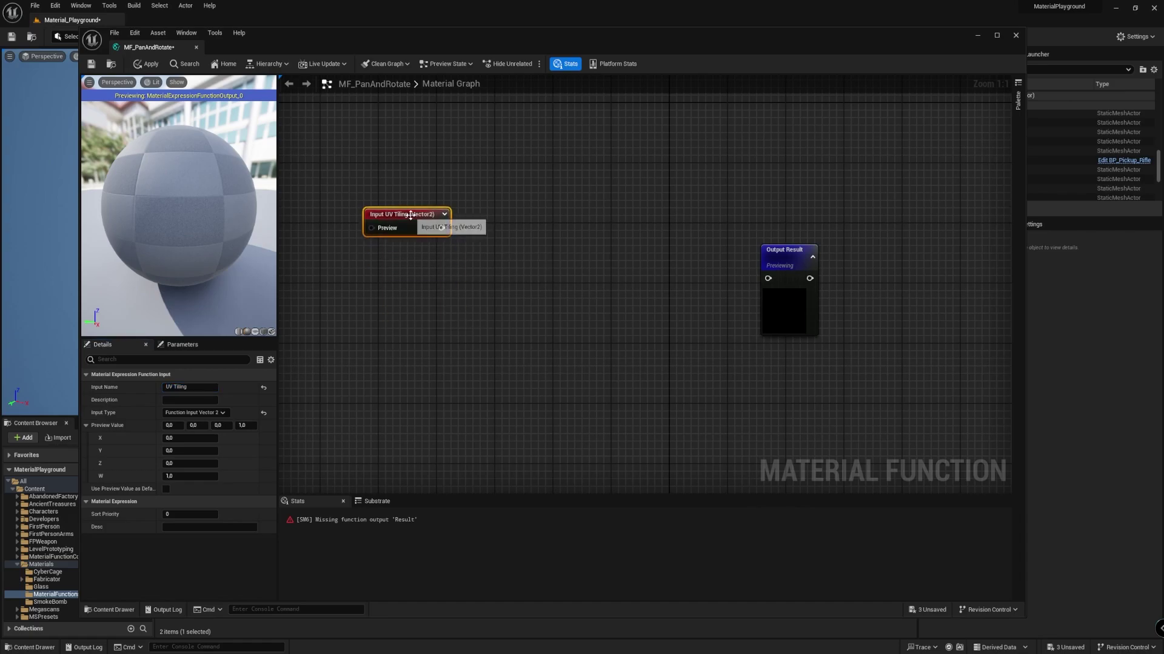
# Add TextureCoordinate and Multiply nodes, wiring UV Tiling into A and TexCoord into B.
pyautogui.rightClick(376, 277)
pyautogui.write('texturec')
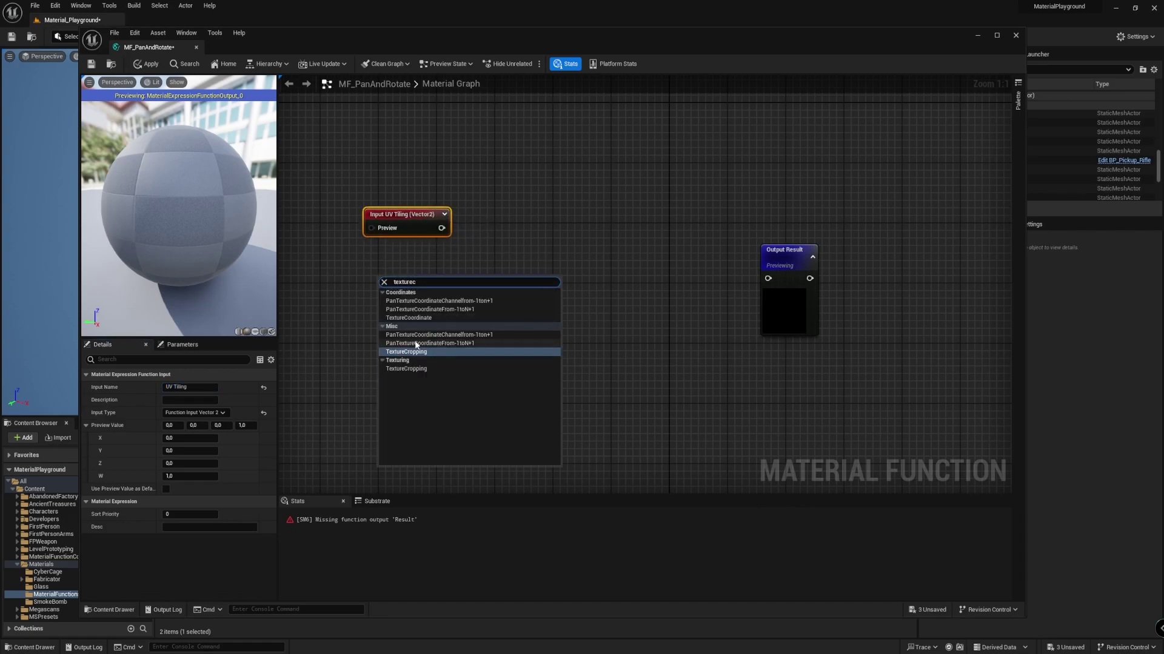
pyautogui.click(424, 318)
pyautogui.click(504, 251)
pyautogui.press('m')
pyautogui.click(504, 251)
pyautogui.moveTo(452, 295); pyautogui.dragTo(513, 289)
pyautogui.moveTo(441, 228); pyautogui.dragTo(513, 272)
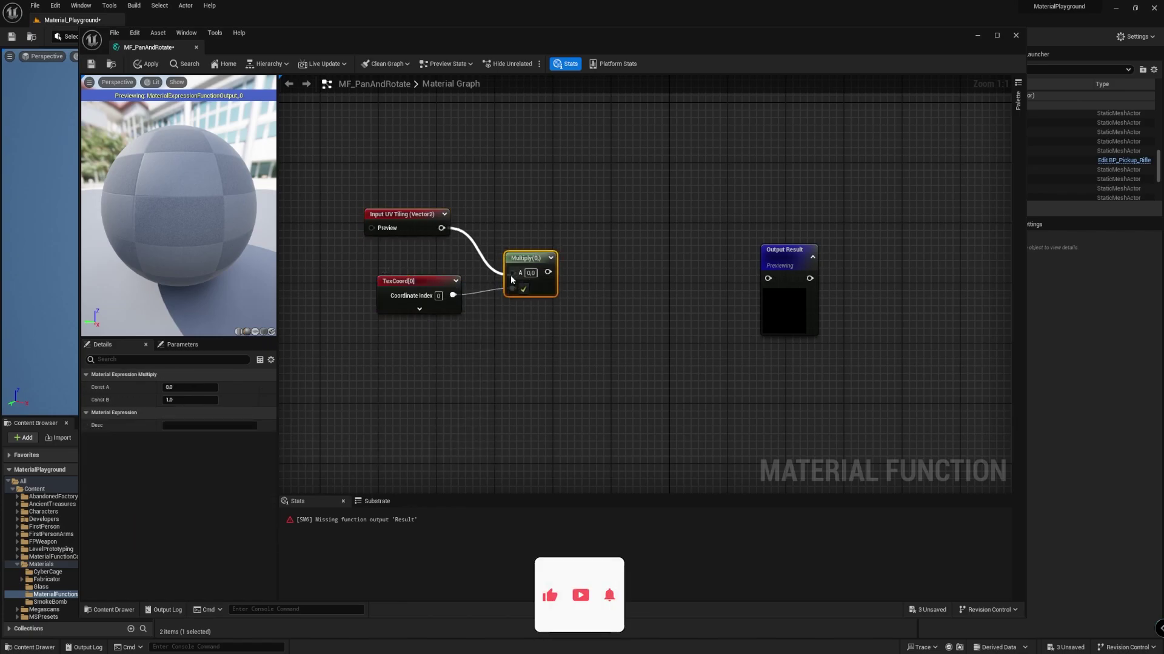
# Add a Panner node and connect the Multiply result to its Coordinate input.
pyautogui.rightClick(608, 273)
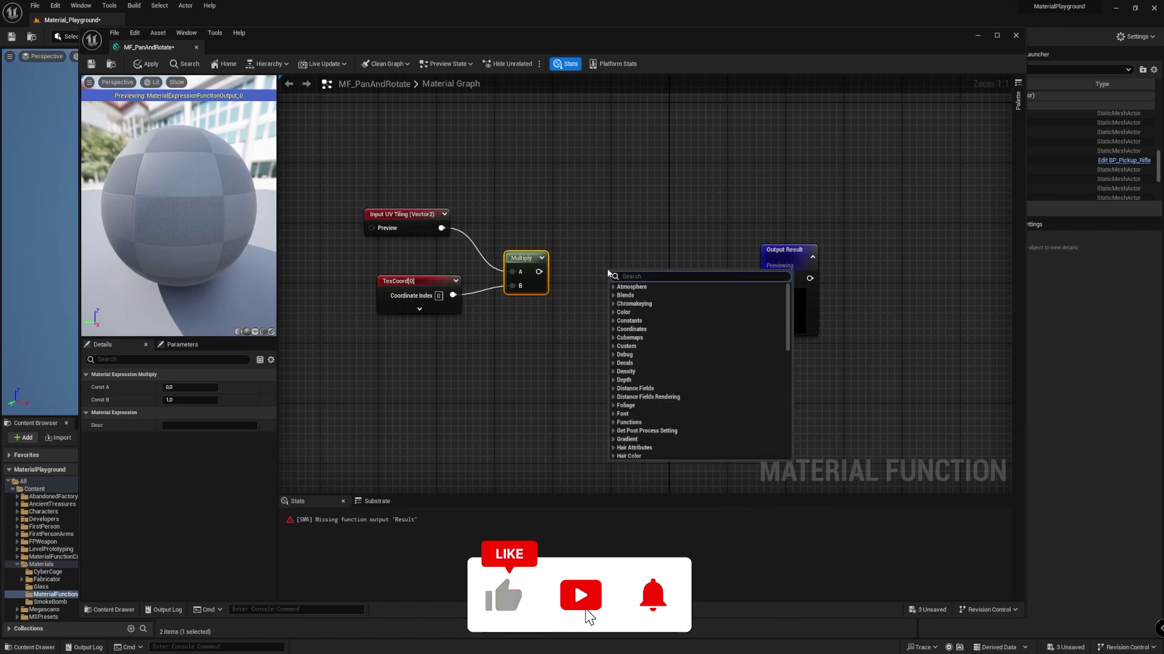
pyautogui.write('pann')
pyautogui.press('Return')
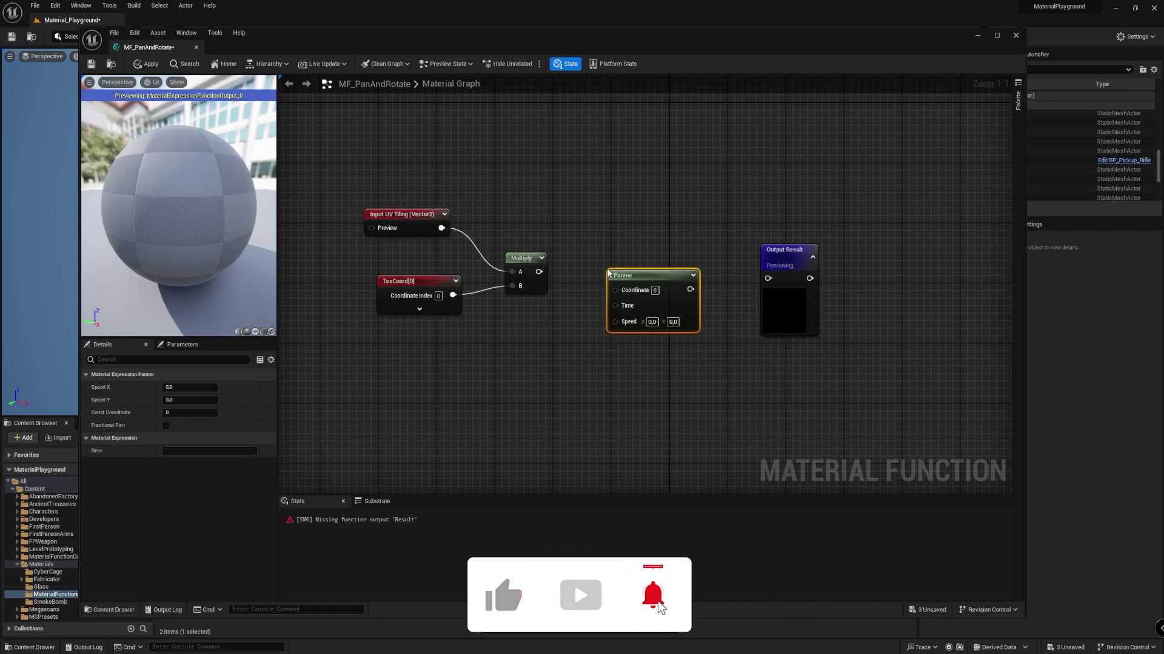
pyautogui.moveTo(624, 276); pyautogui.dragTo(591, 245)
pyautogui.moveTo(419, 280); pyautogui.dragTo(406, 274)
pyautogui.moveTo(522, 259); pyautogui.dragTo(582, 259)
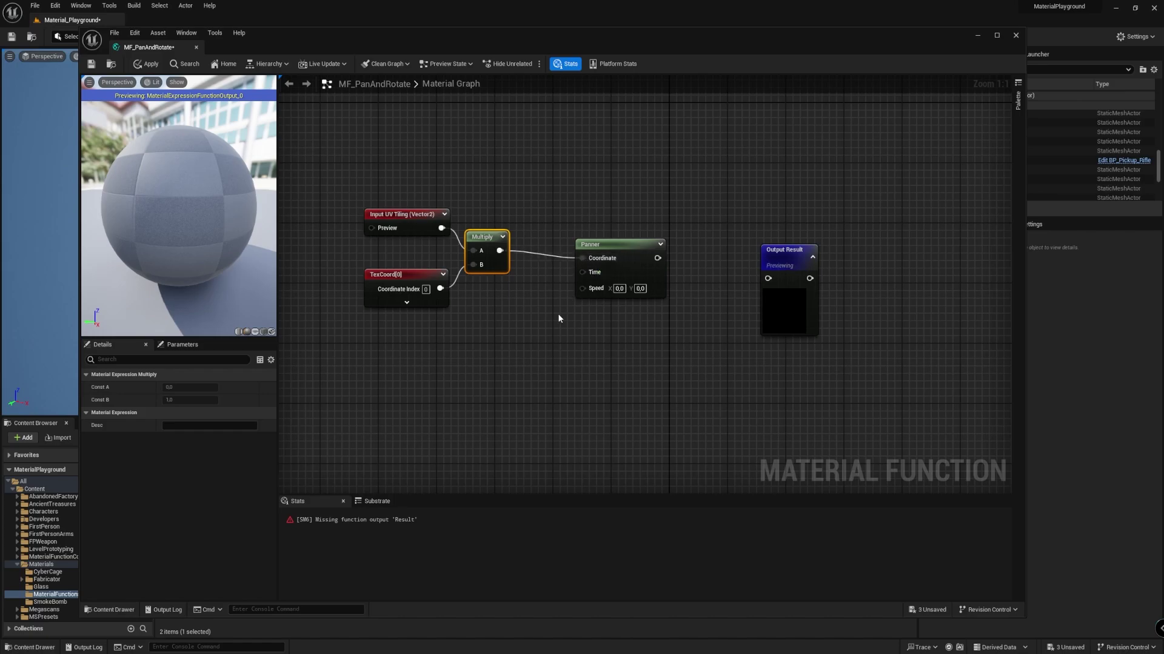
# Add a Time node and wire it into the Panner's Time input.
pyautogui.rightClick(521, 347)
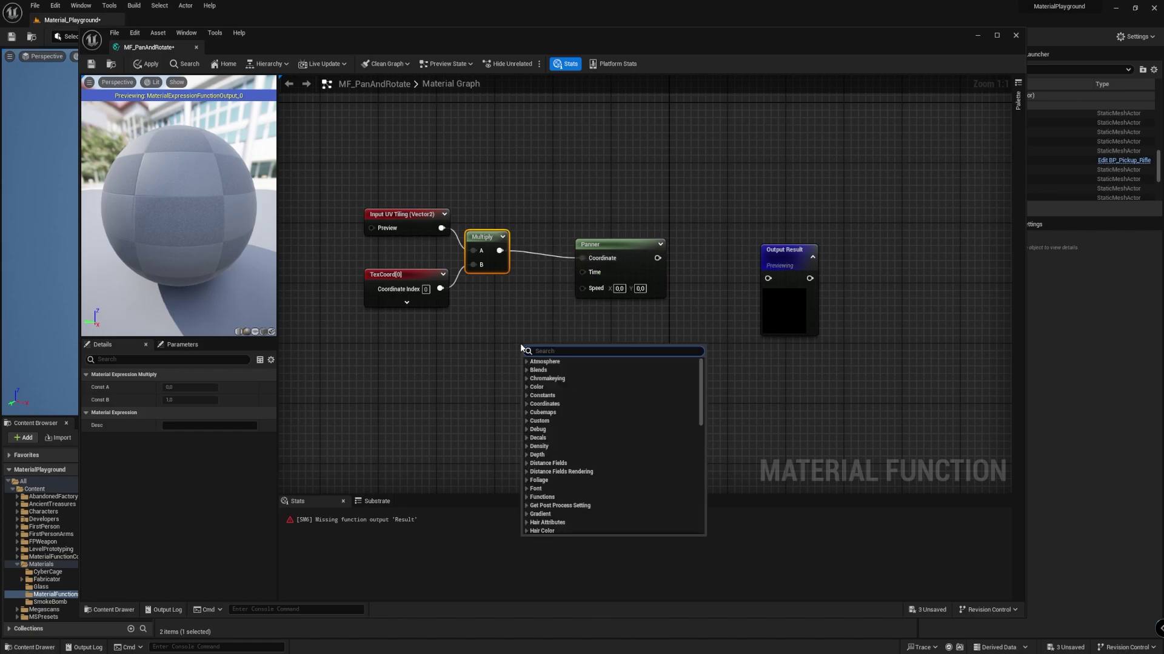
pyautogui.write('time')
pyautogui.click(547, 370)
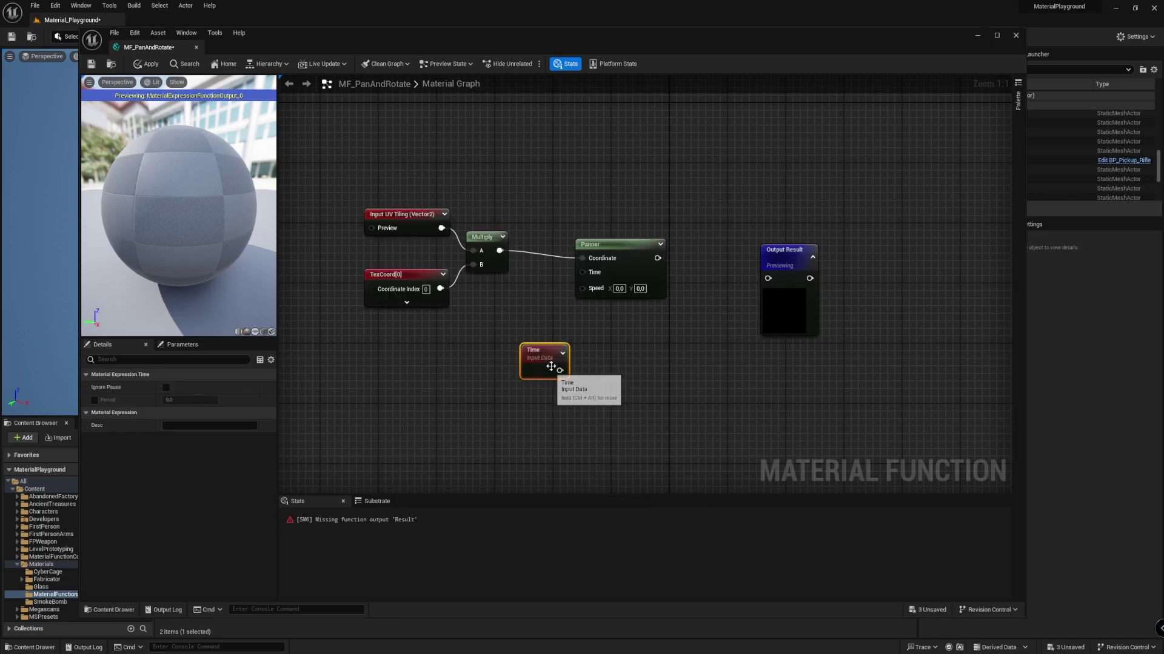
pyautogui.moveTo(547, 369); pyautogui.dragTo(583, 272)
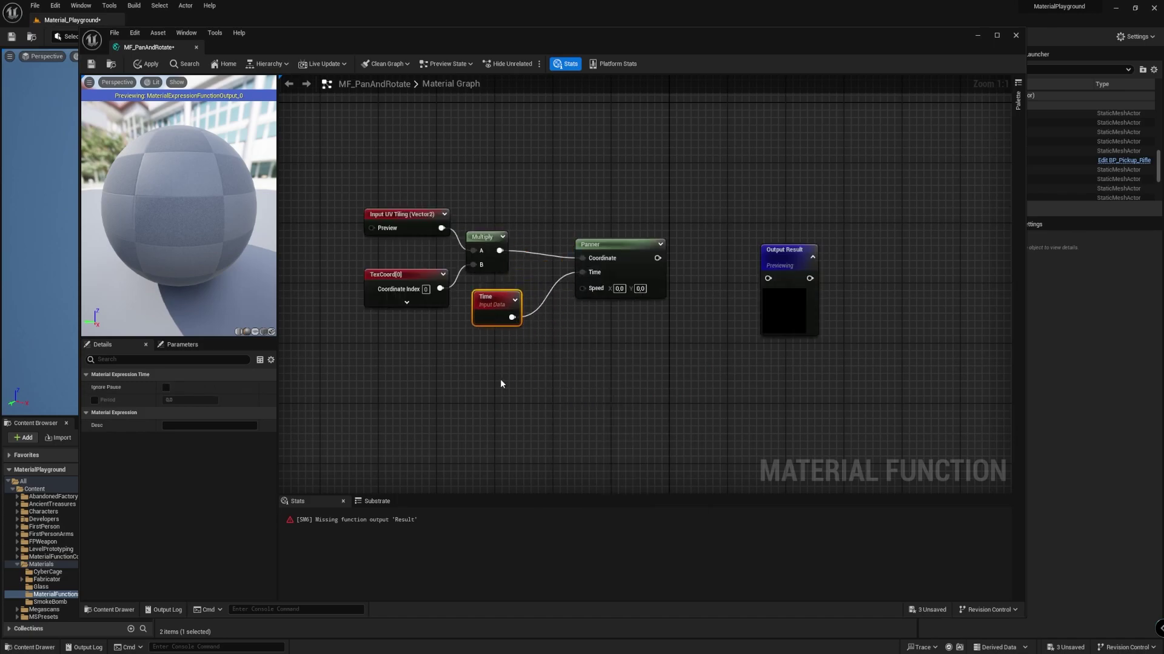
# Add a collapsed Vector2 function input 'Pan Speed' and wire it into the Panner's Speed.
pyautogui.rightClick(500, 379)
pyautogui.write('input')
pyautogui.press('Return')
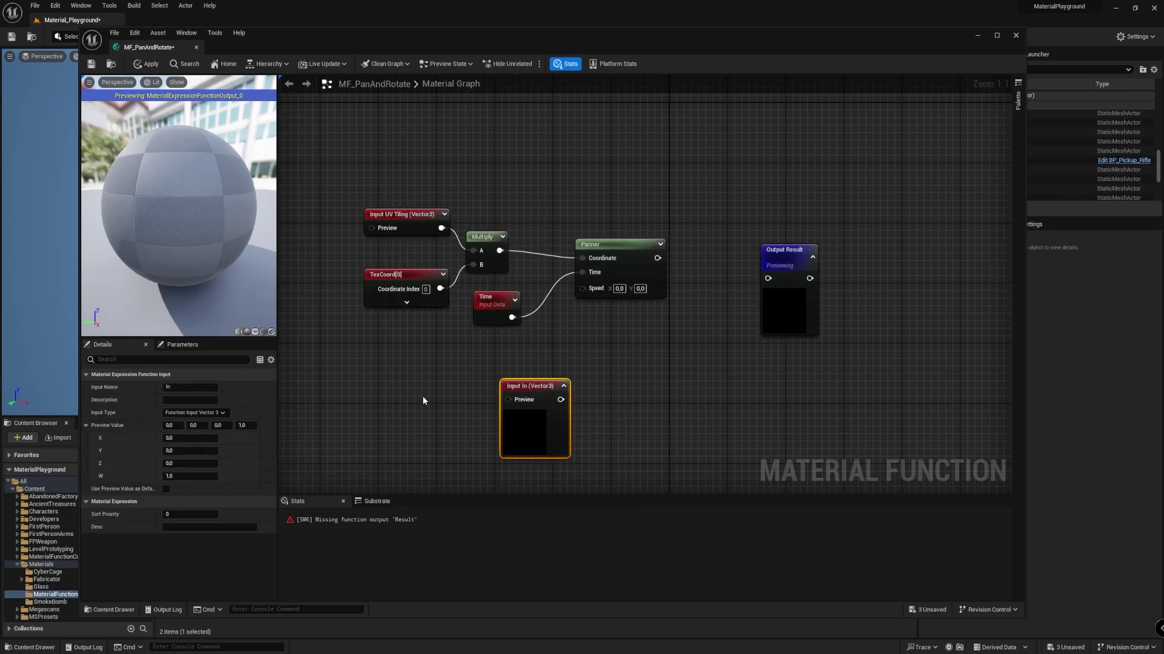
pyautogui.click(182, 388)
pyautogui.write('Pan S')
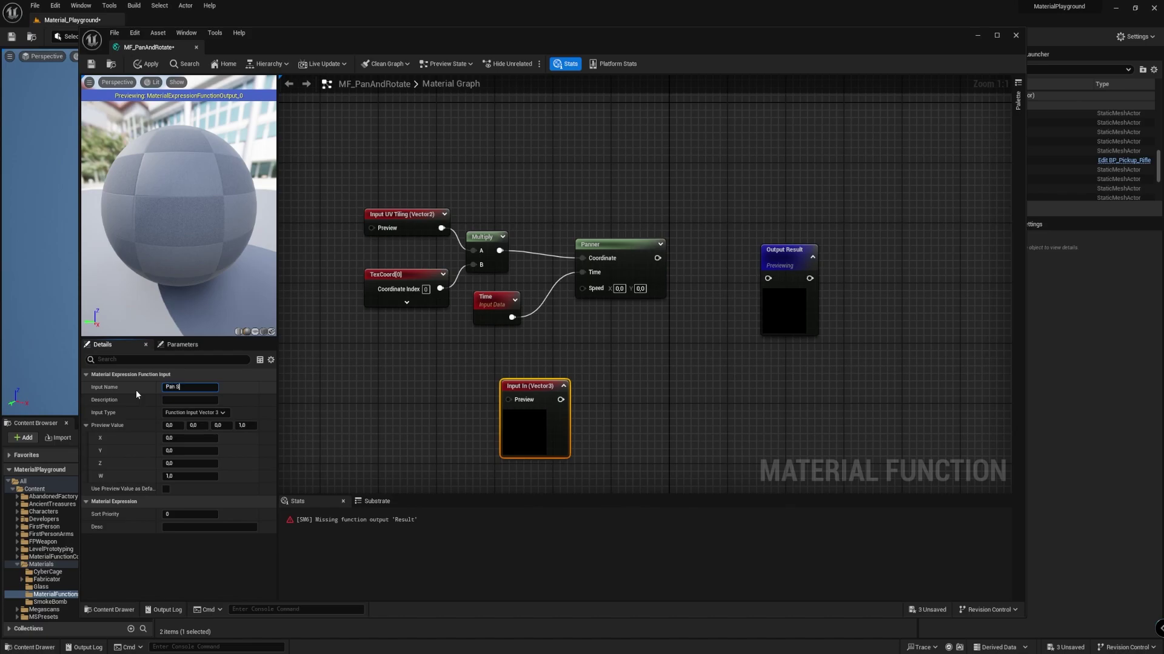
pyautogui.write('peed')
pyautogui.press('Return')
pyautogui.click(193, 413)
pyautogui.click(192, 431)
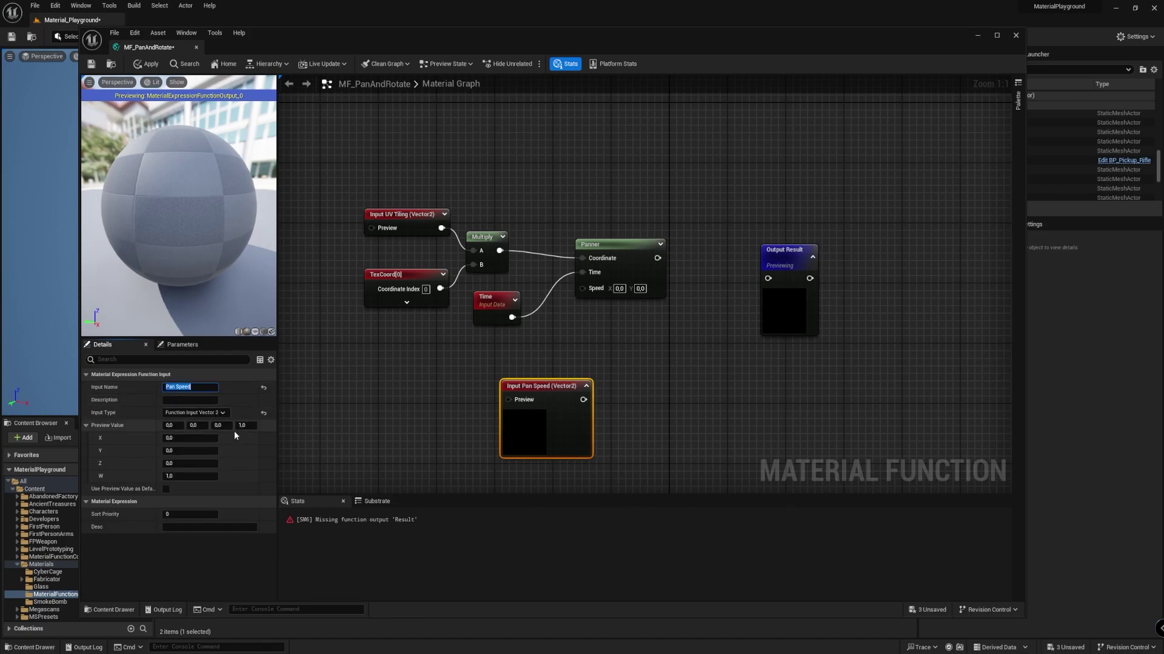
pyautogui.click(586, 386)
pyautogui.moveTo(537, 391); pyautogui.dragTo(580, 286)
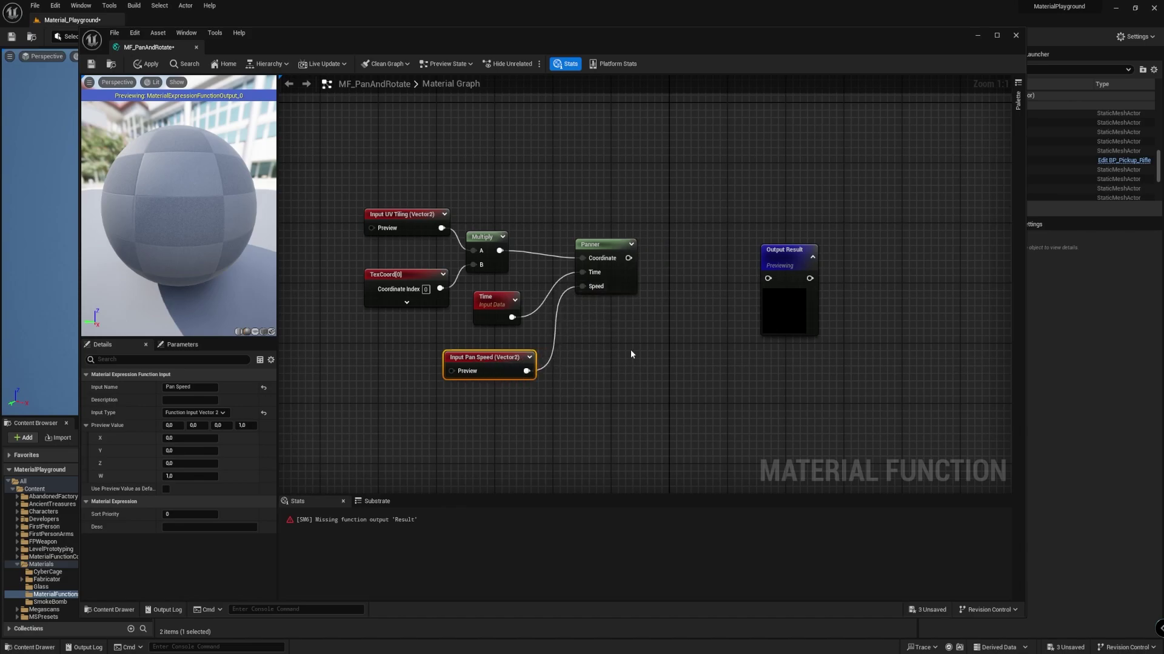
pyautogui.moveTo(667, 346); pyautogui.dragTo(604, 338, button='right')
pyautogui.moveTo(721, 248); pyautogui.dragTo(922, 236)
# Add a CustomRotator node and feed the Panner output into its UVs.
pyautogui.rightClick(654, 257)
pyautogui.write('custom')
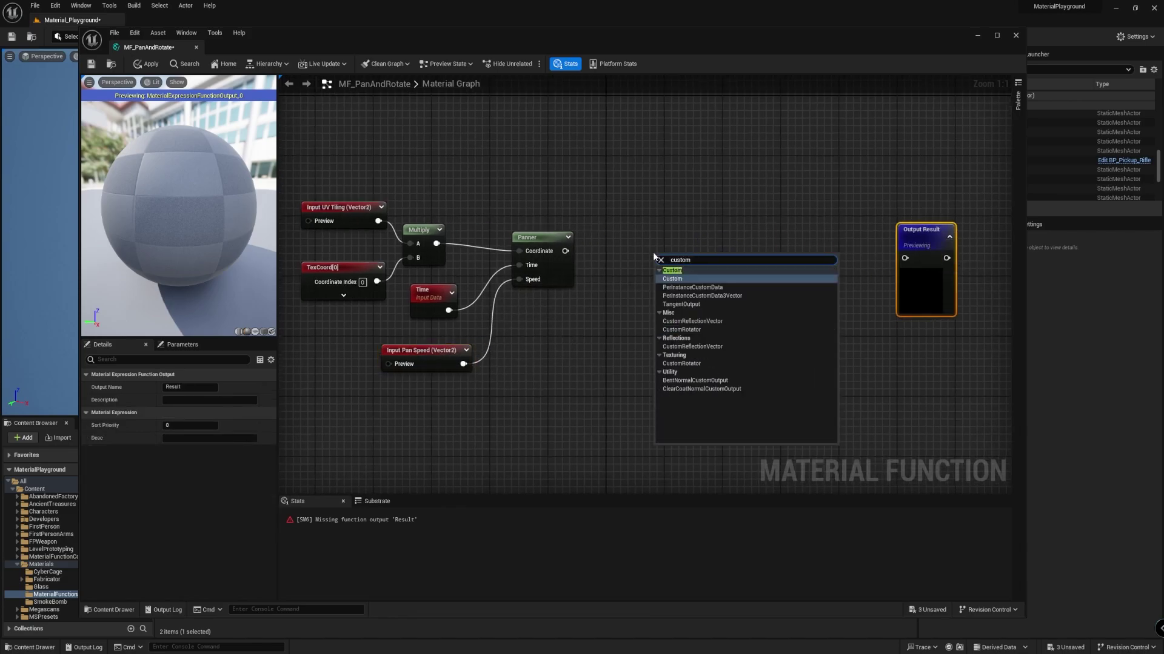
pyautogui.write('r')
pyautogui.press('Return')
pyautogui.moveTo(688, 257); pyautogui.dragTo(678, 236)
pyautogui.moveTo(565, 250); pyautogui.dragTo(654, 254)
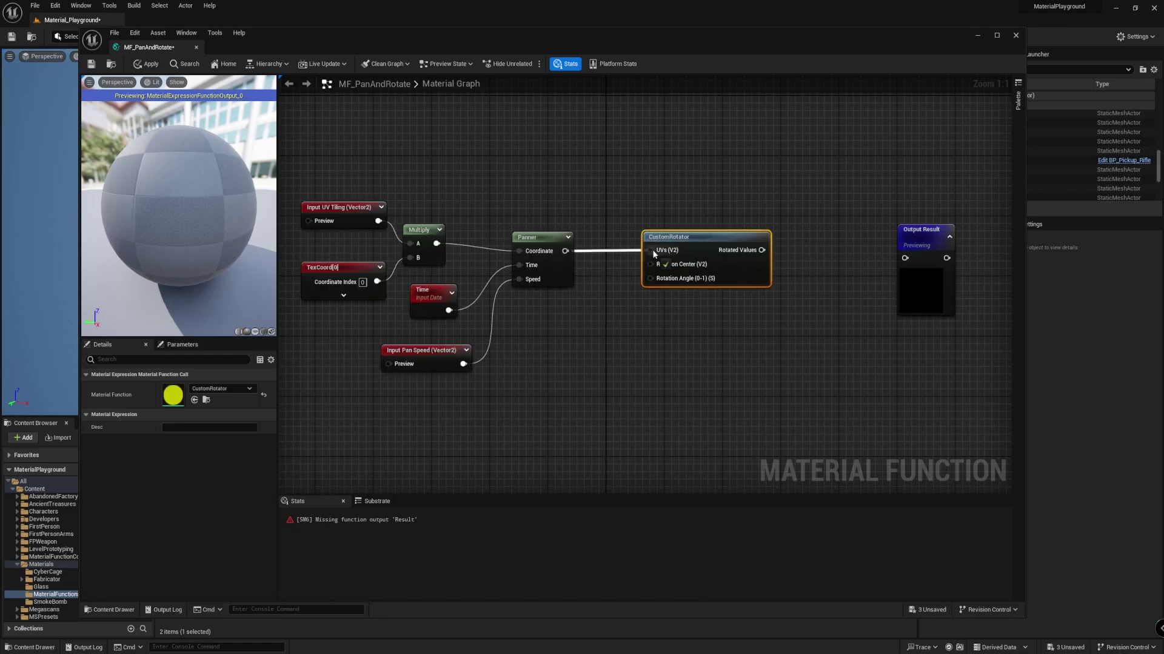
# Add a collapsed Vector2 function input 'Rotation Center' wired into CustomRotator's Rotation Center.
pyautogui.rightClick(570, 332)
pyautogui.write('func')
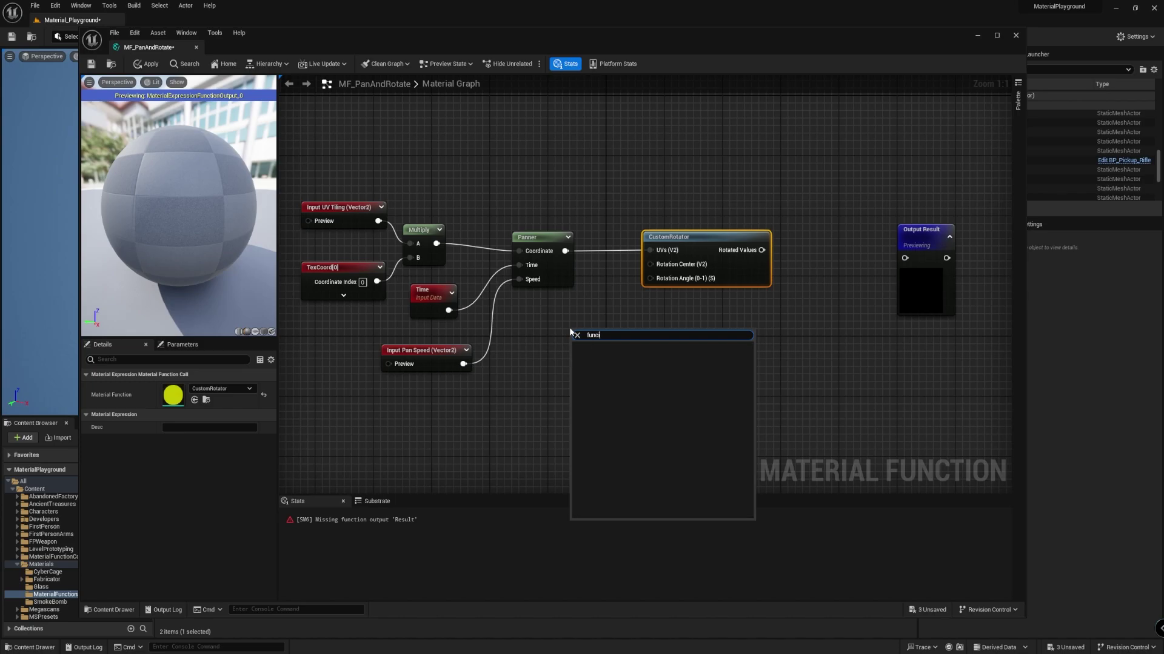
pyautogui.press('Return')
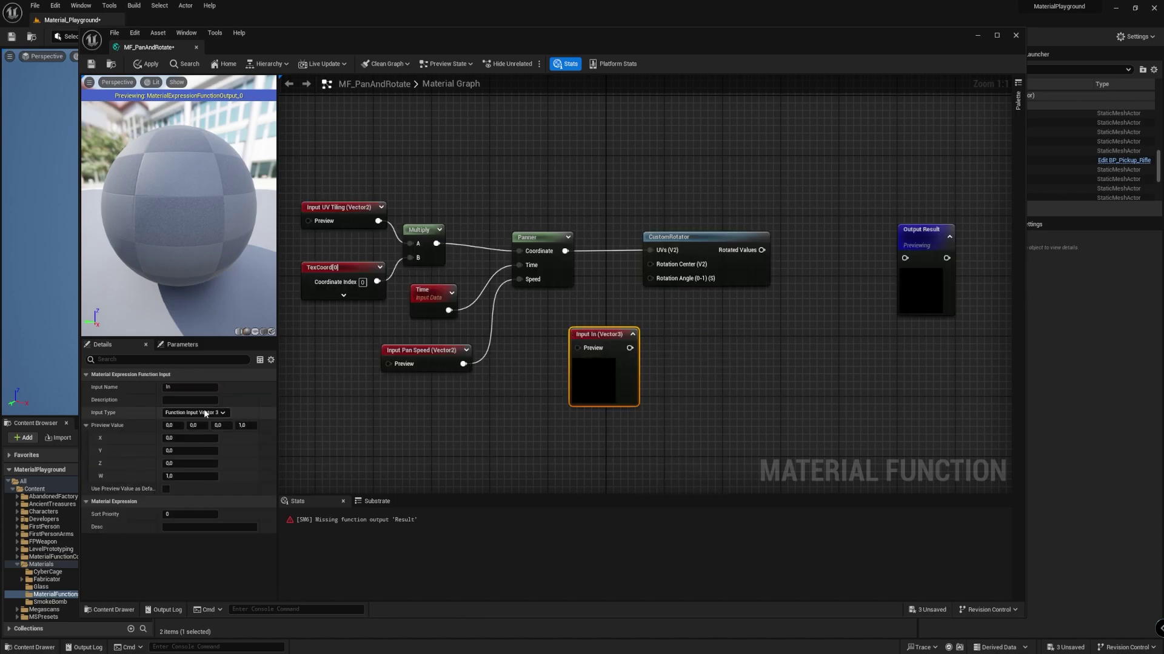
pyautogui.click(188, 387)
pyautogui.write('Rotation Center')
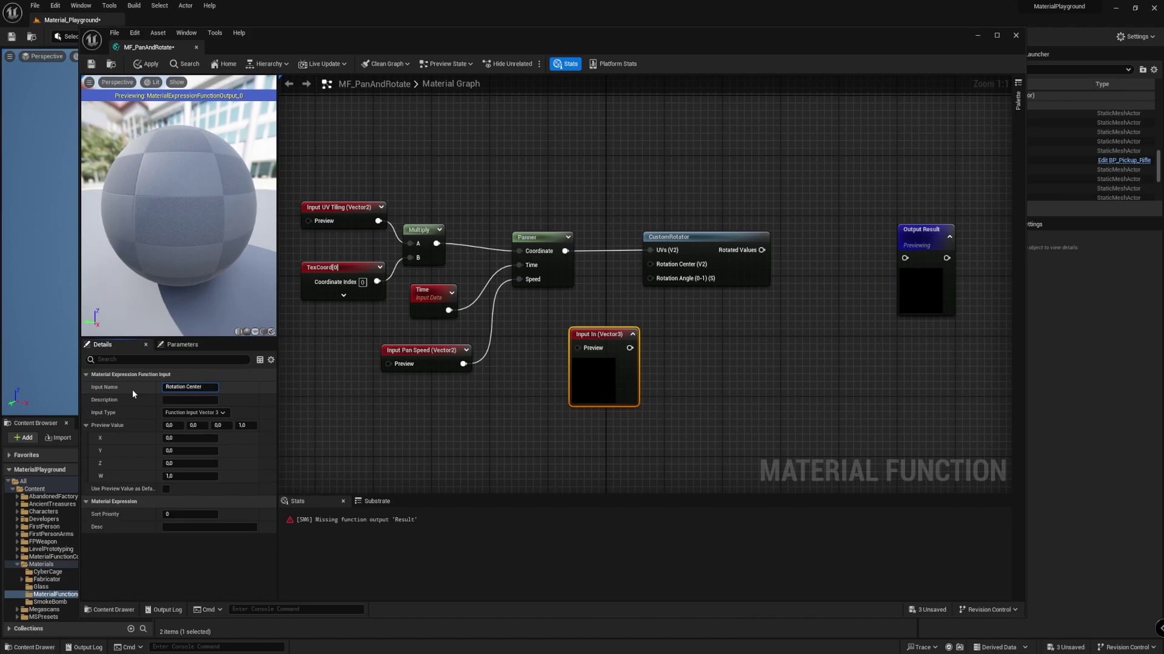
pyautogui.click(205, 412)
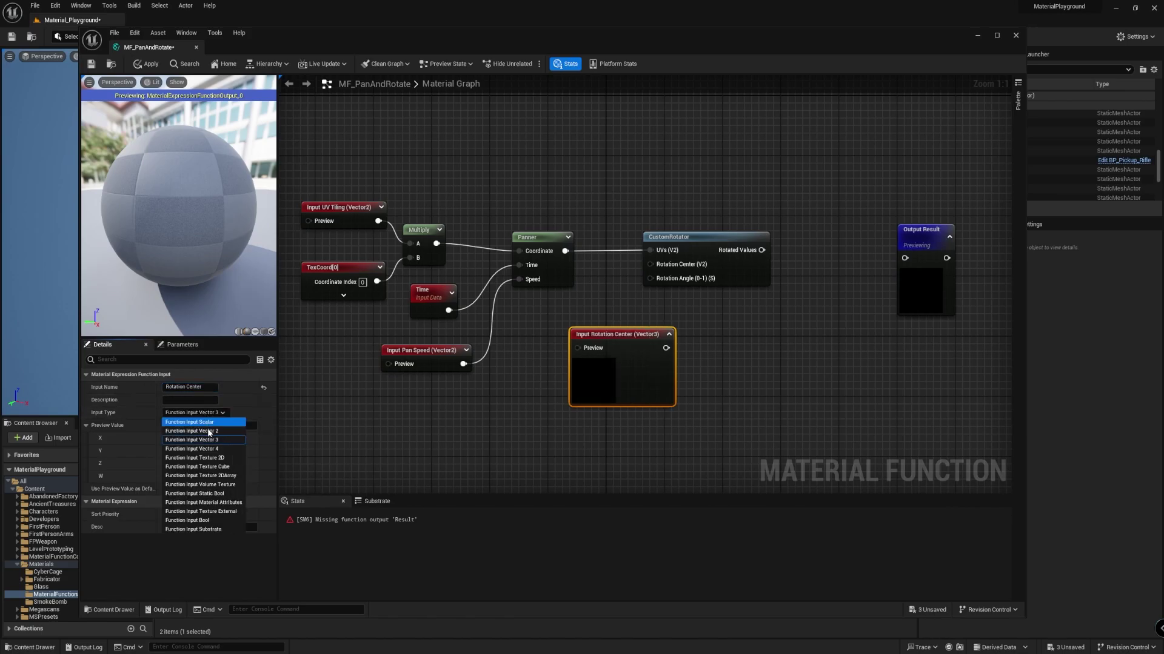
pyautogui.click(209, 432)
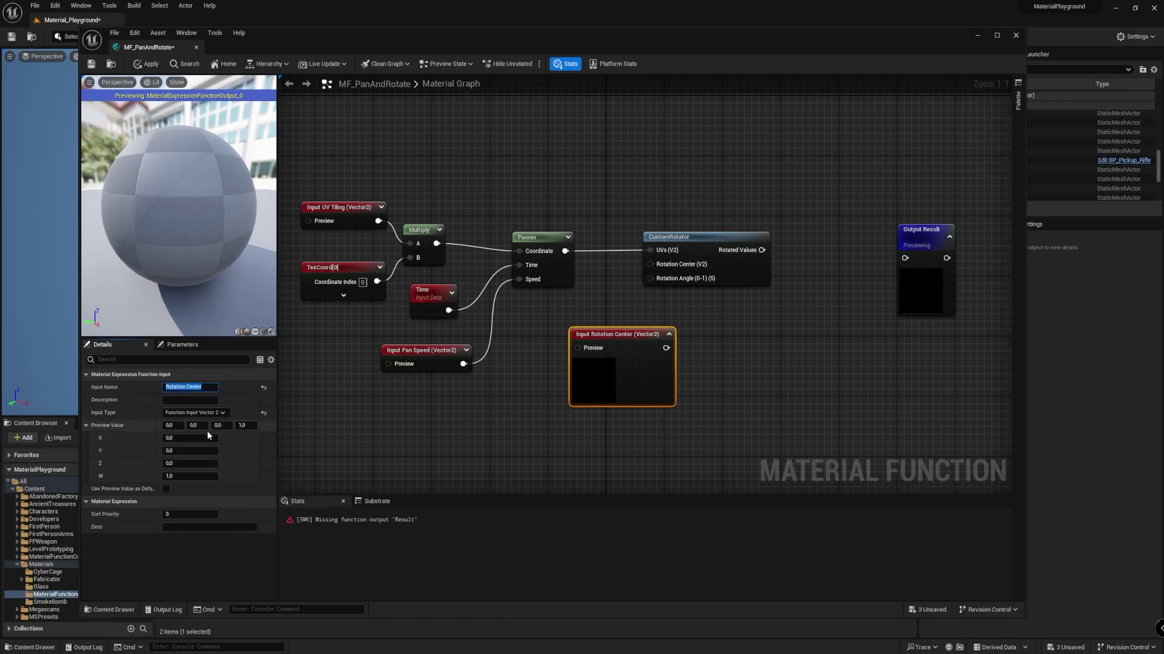
pyautogui.click(668, 336)
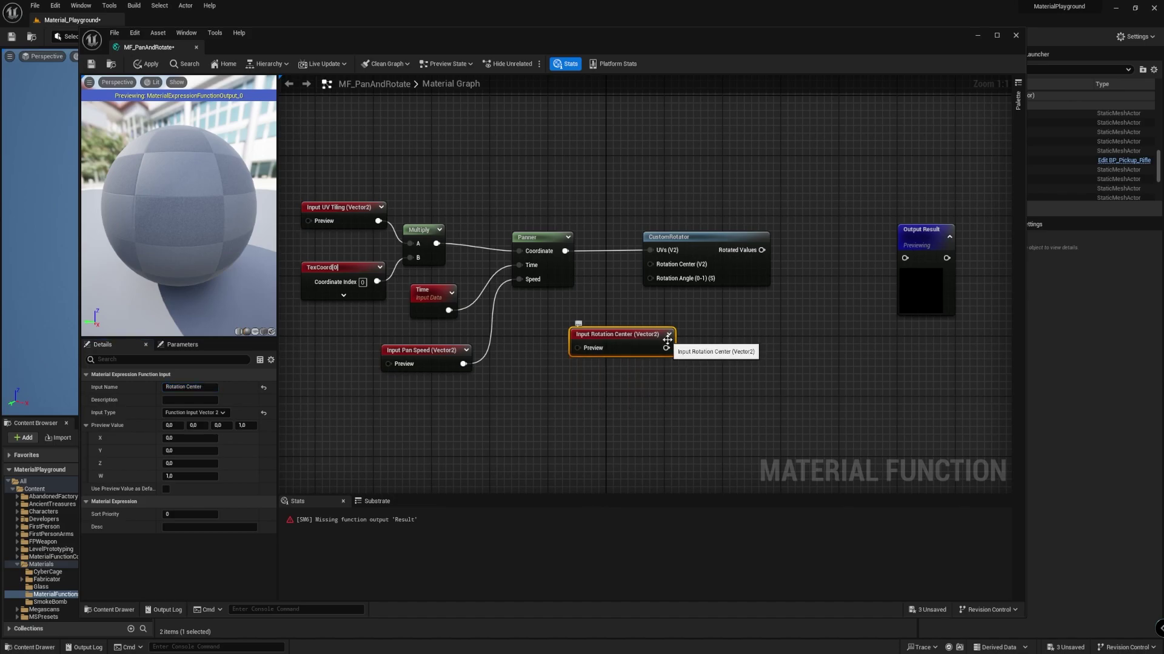
pyautogui.moveTo(645, 335); pyautogui.dragTo(602, 313)
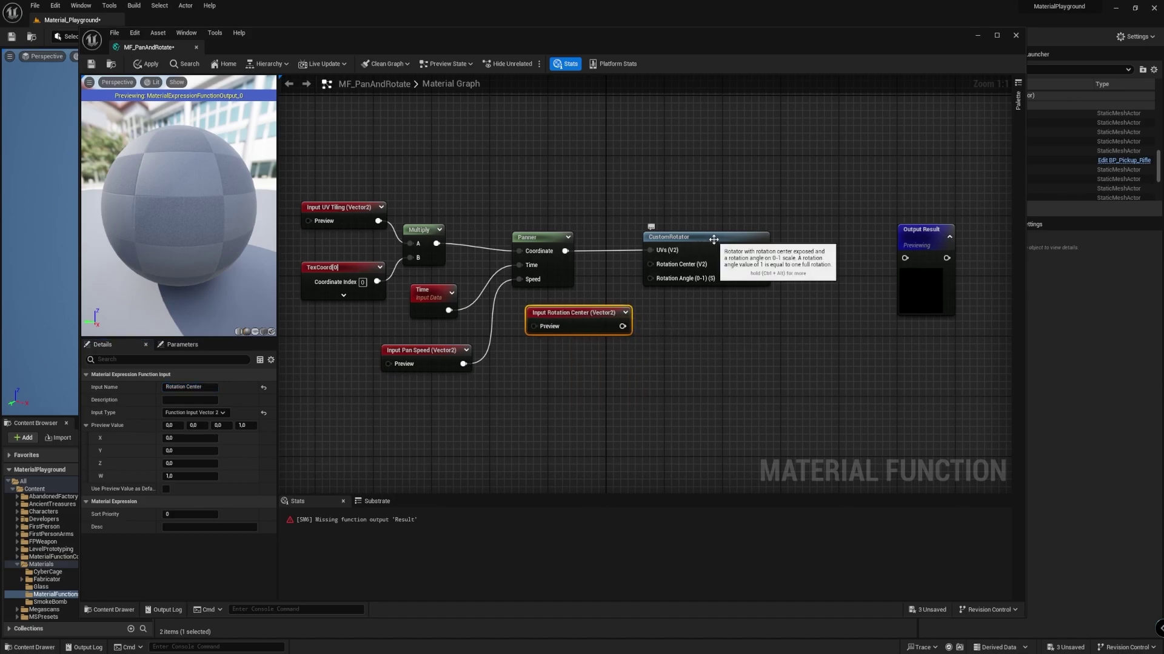
pyautogui.moveTo(658, 271); pyautogui.dragTo(694, 270)
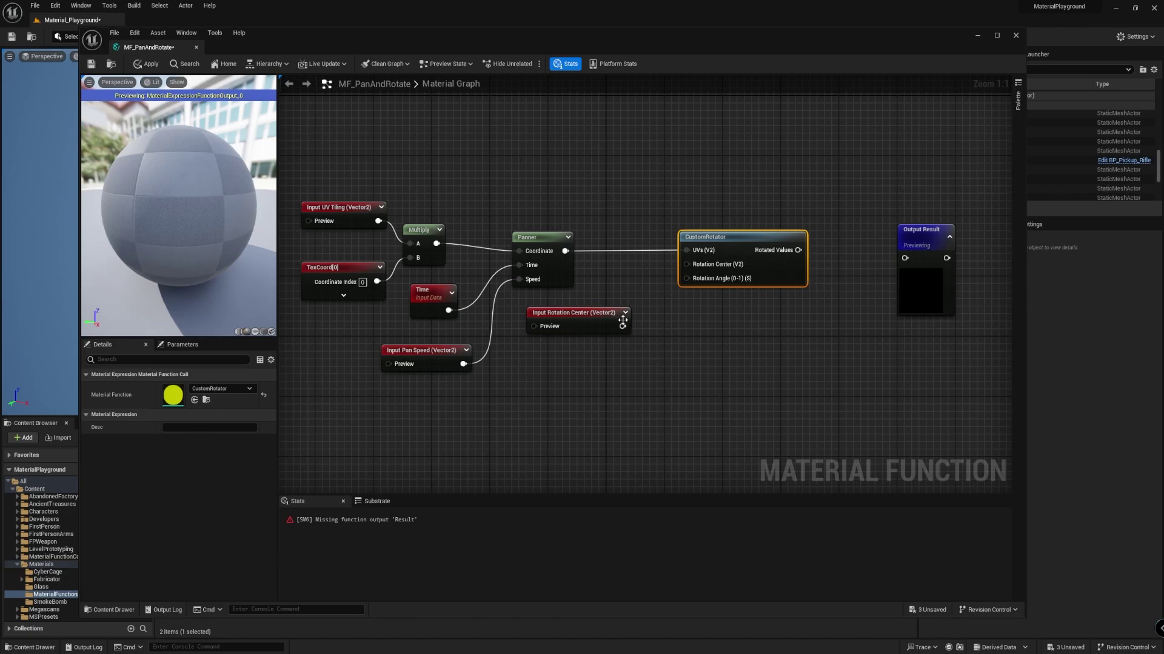
pyautogui.moveTo(622, 326); pyautogui.dragTo(686, 264)
# Set Rotation Center's preview value to 0.5, 0.5 and use it as the default.
pyautogui.click(615, 321)
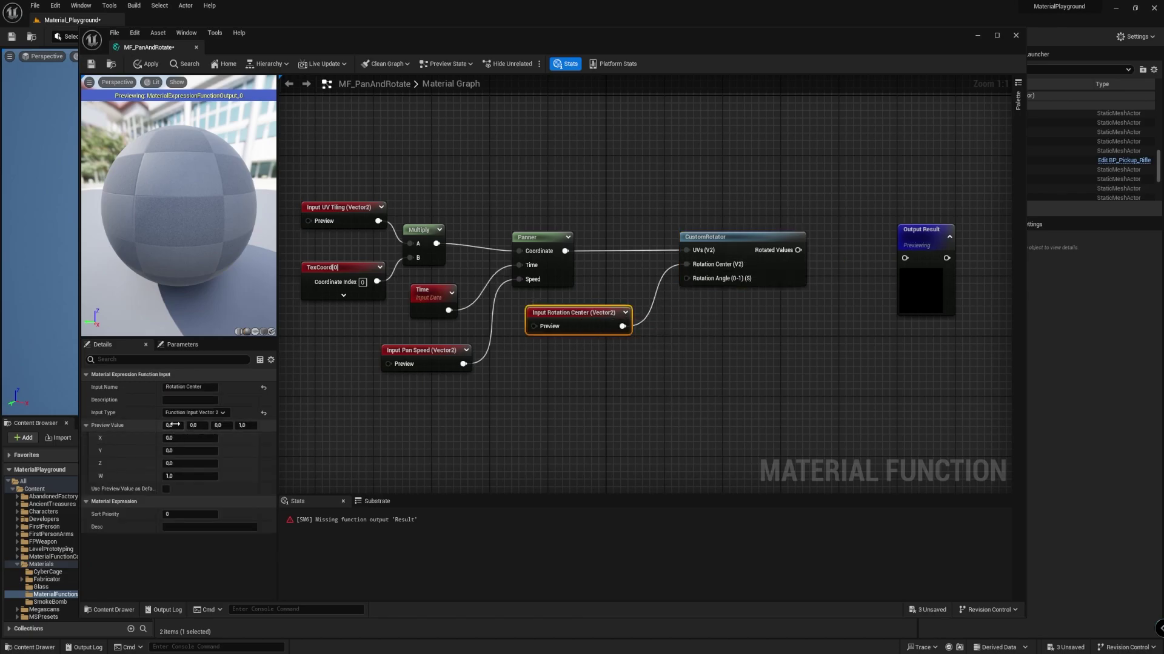
pyautogui.click(174, 425)
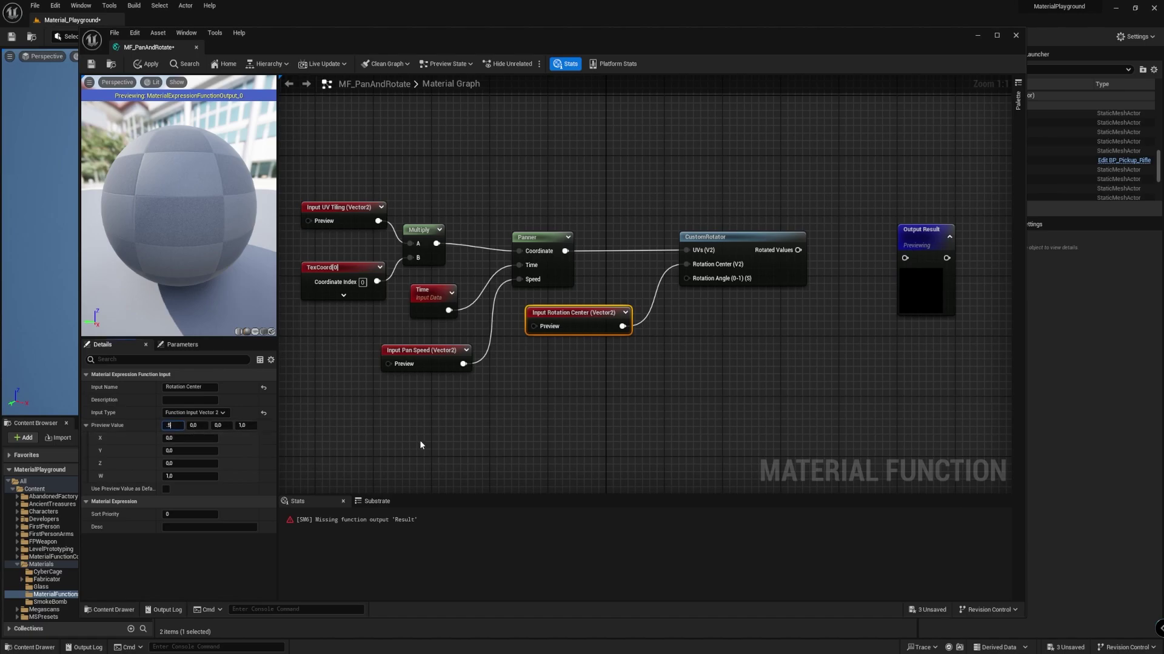
pyautogui.press('Tab')
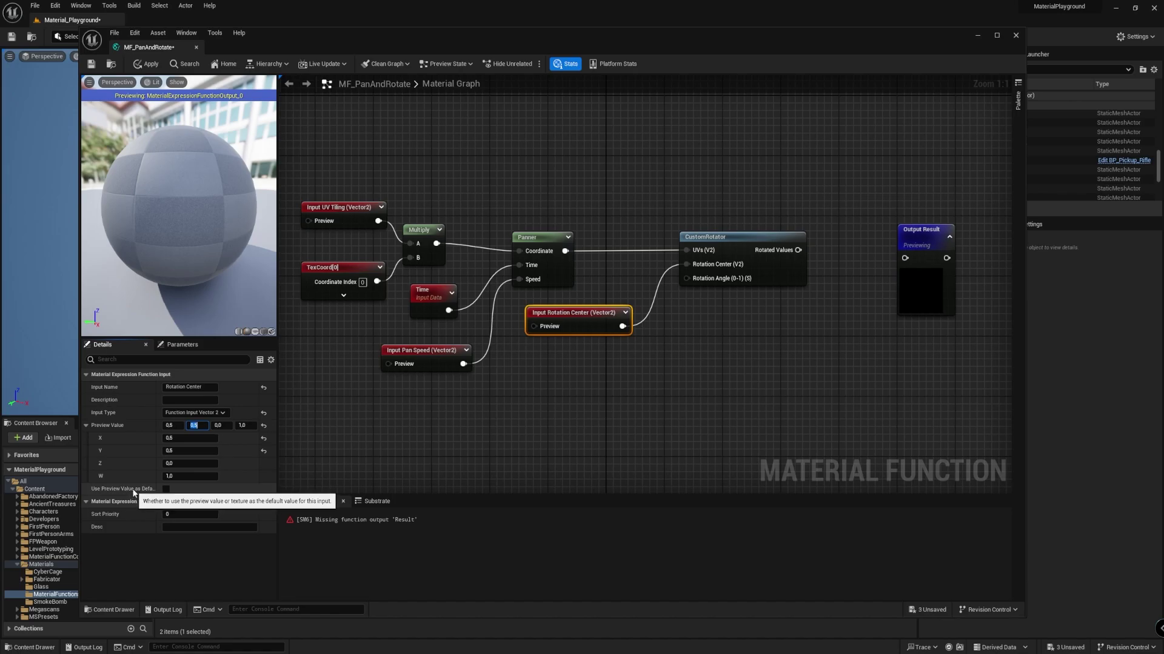
pyautogui.click(166, 489)
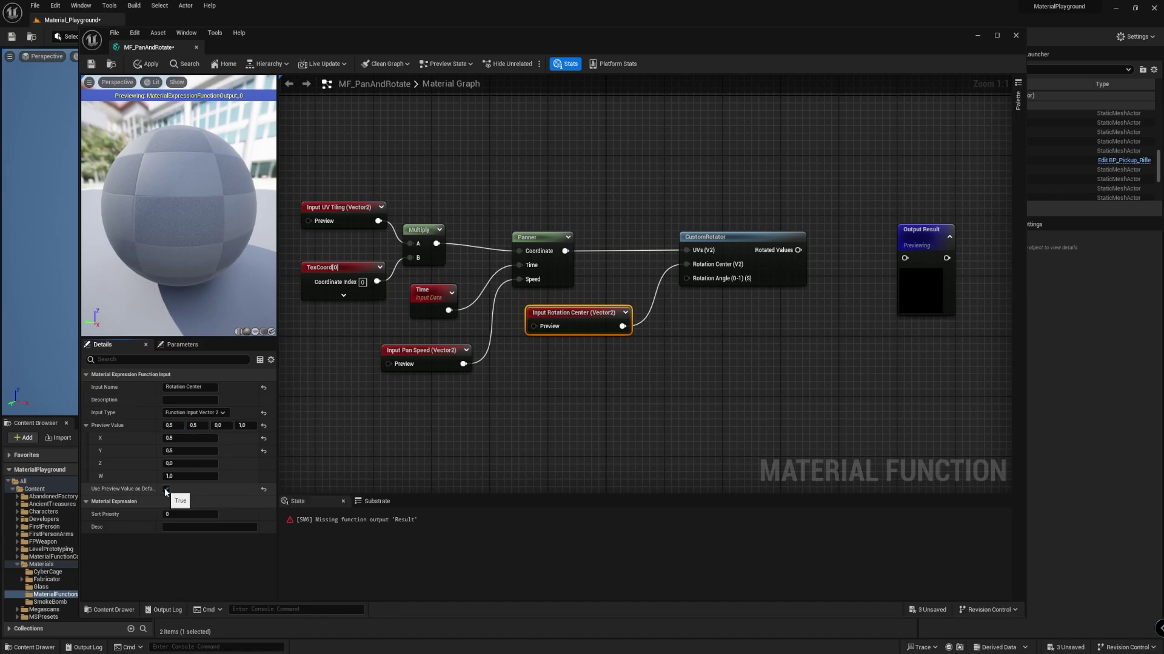
pyautogui.click(574, 384)
pyautogui.moveTo(576, 375); pyautogui.dragTo(507, 343, button='right')
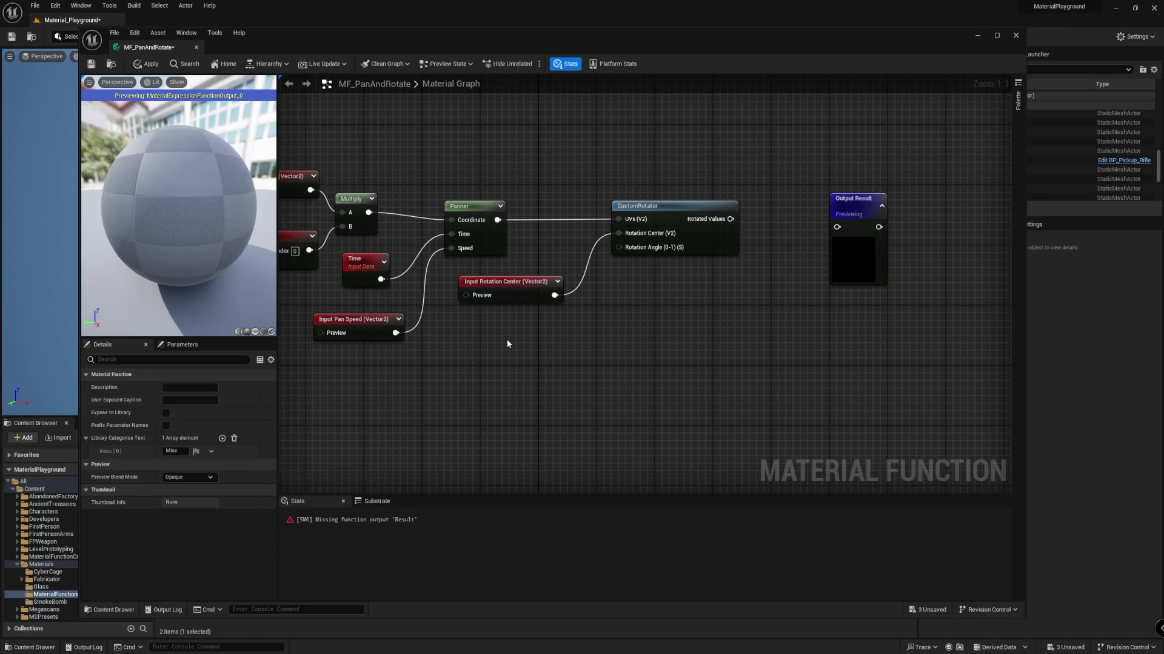
# Add a collapsed scalar function input 'Rotation Angle' wired into the CustomRotator's angle input.
pyautogui.rightClick(508, 344)
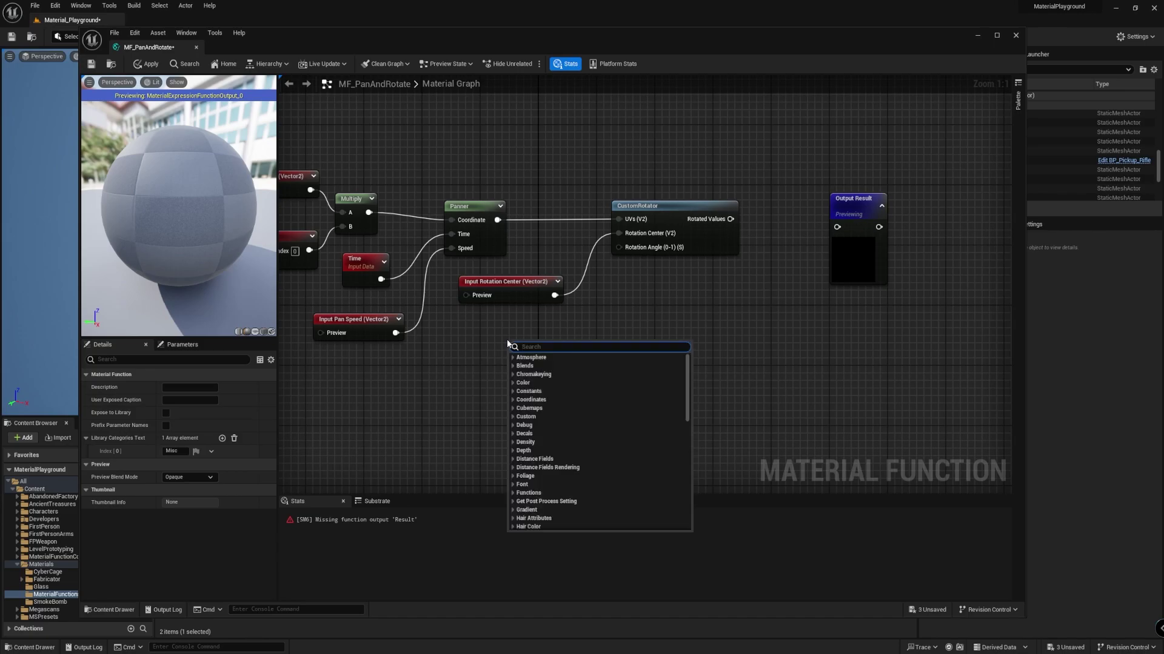
pyautogui.write('input')
pyautogui.press('Return')
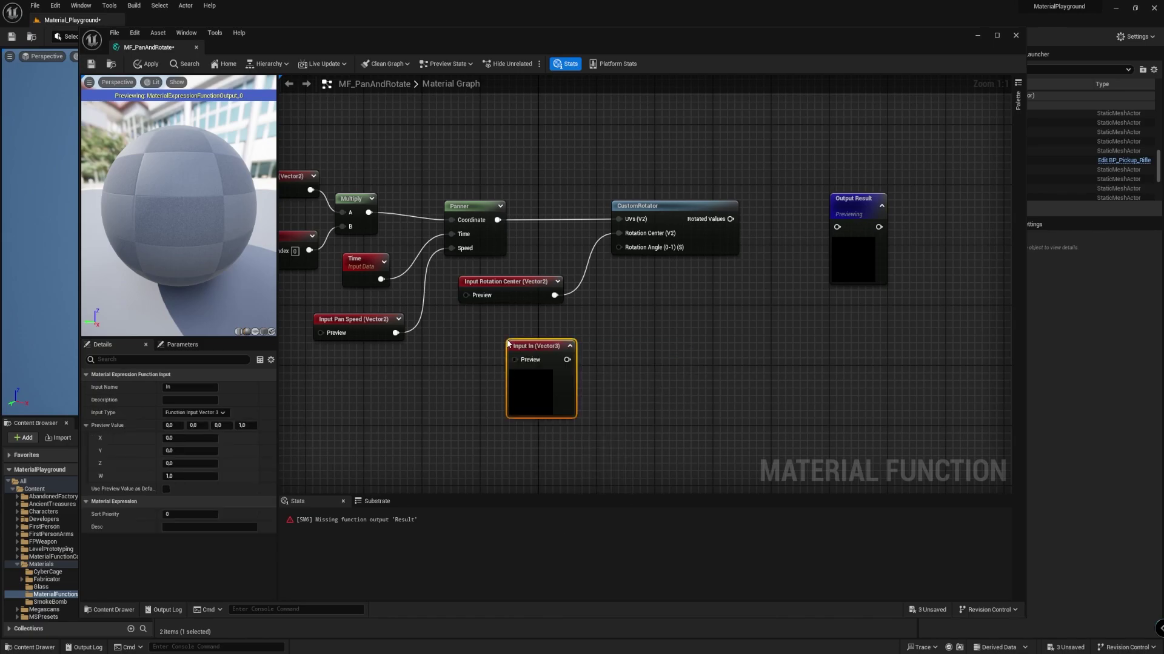
pyautogui.click(185, 387)
pyautogui.write('Rotation Angle')
pyautogui.press('Return')
pyautogui.click(201, 413)
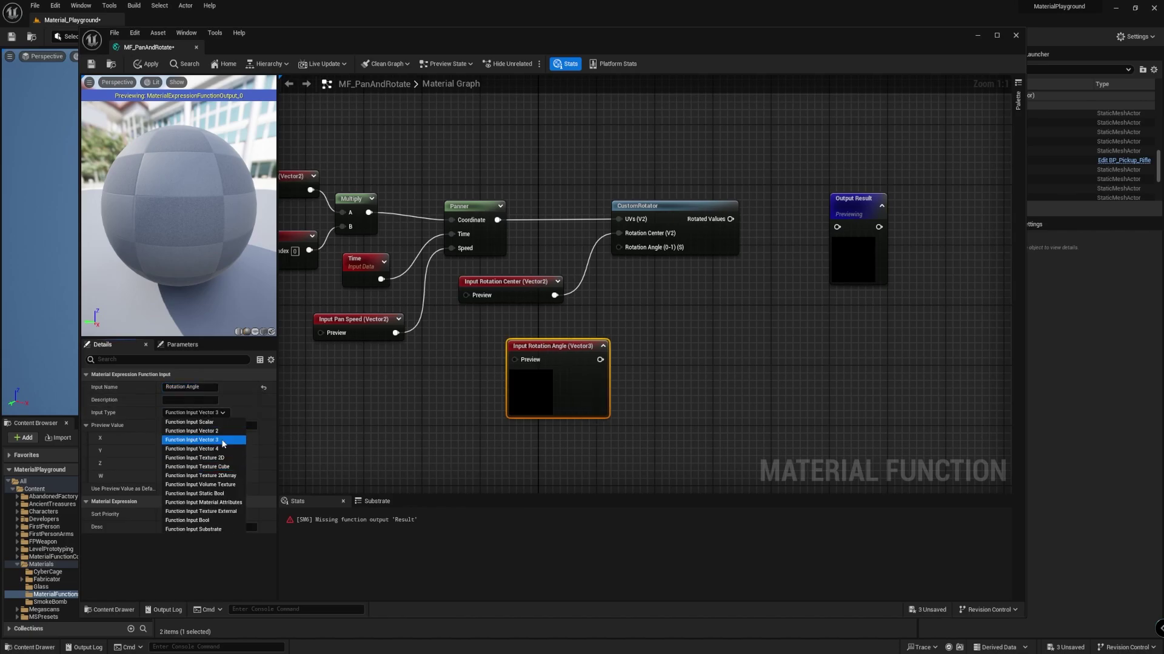
pyautogui.click(200, 422)
pyautogui.click(603, 346)
pyautogui.moveTo(568, 347); pyautogui.dragTo(618, 247)
pyautogui.moveTo(730, 289); pyautogui.dragTo(622, 316, button='right')
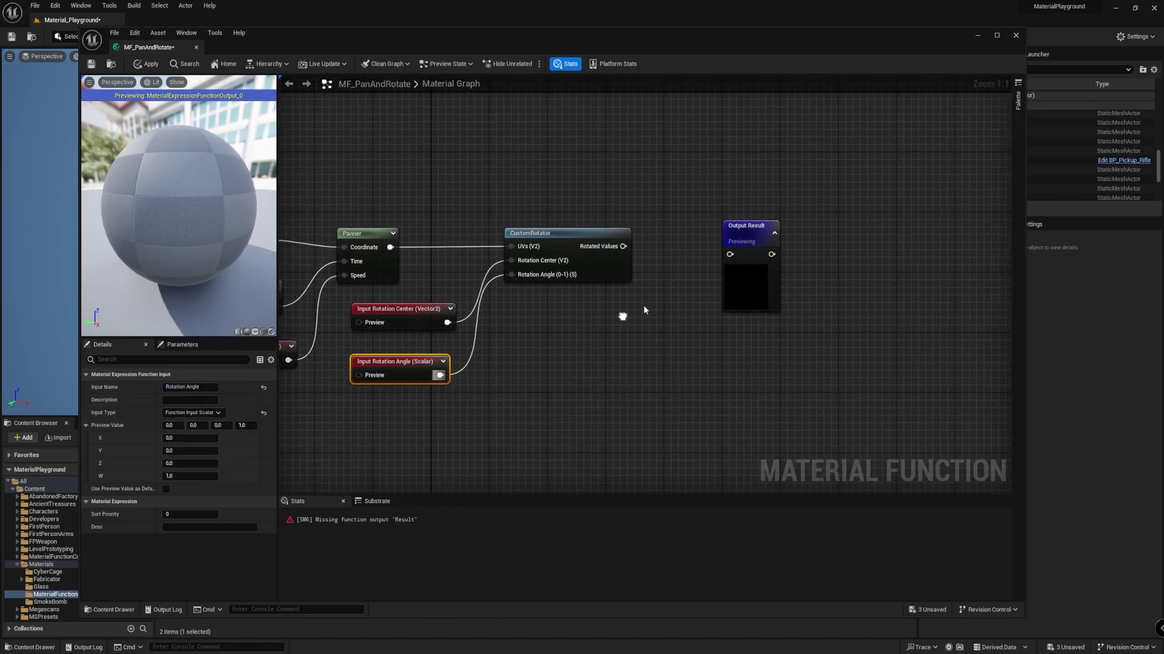
pyautogui.moveTo(748, 226); pyautogui.dragTo(842, 226)
# Add a Texture Sample fed by the rotated UVs, with its RGB sent to Output Result.
pyautogui.rightClick(663, 312)
pyautogui.write('tex')
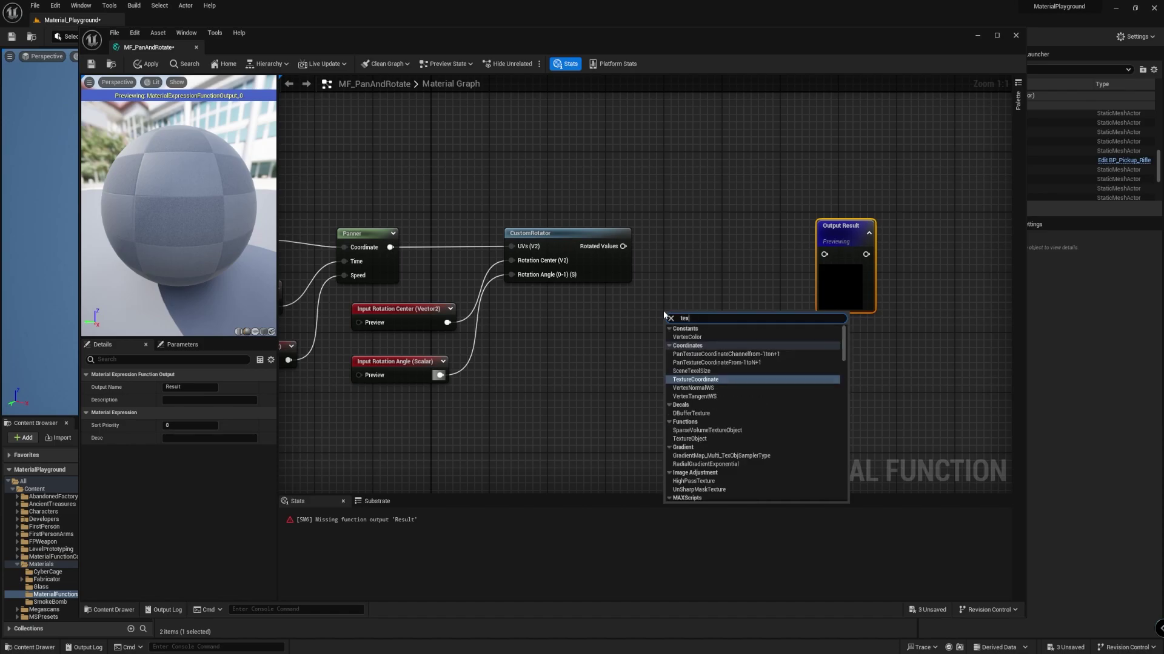
pyautogui.write('t')
pyautogui.click(703, 417)
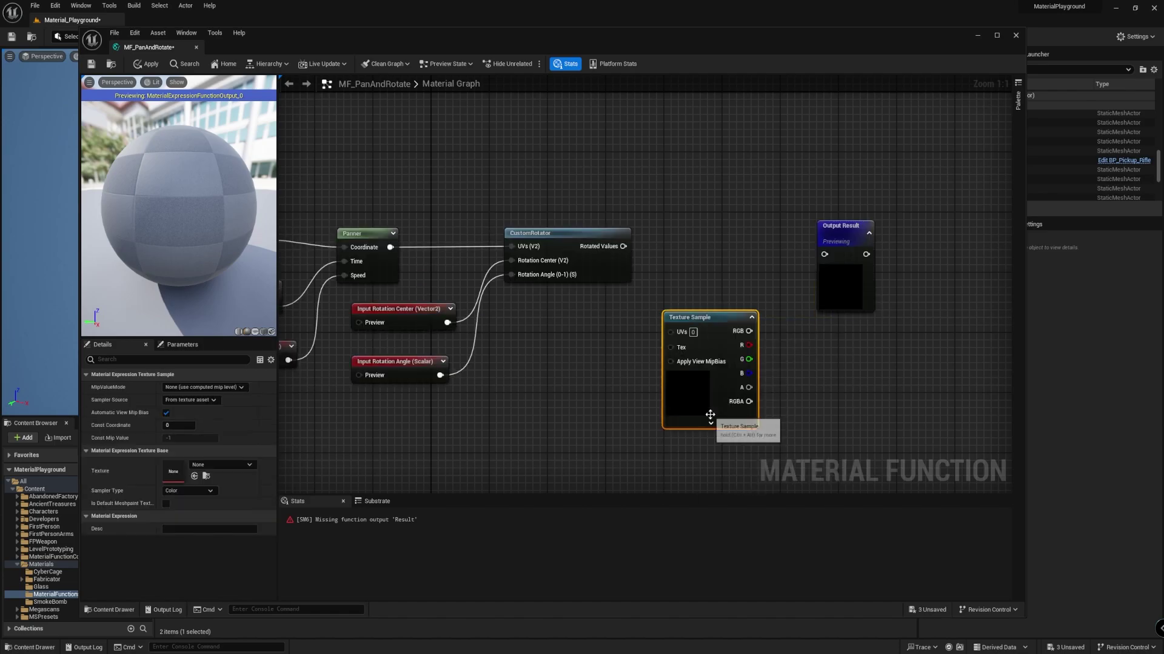
pyautogui.moveTo(721, 313); pyautogui.dragTo(729, 234)
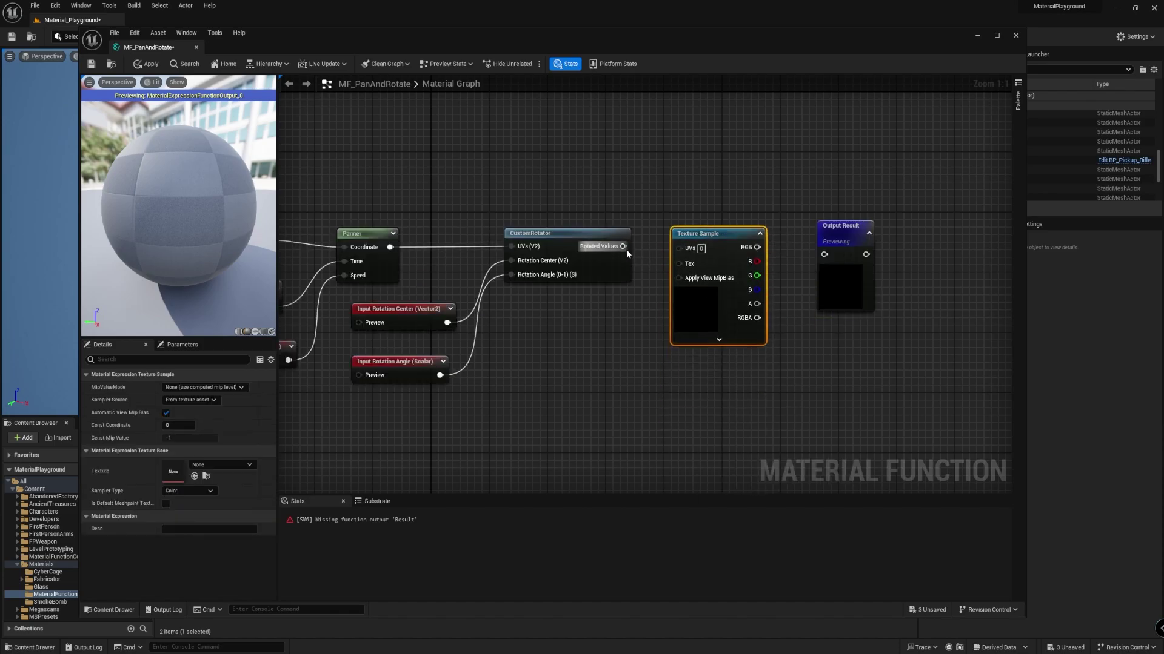
pyautogui.moveTo(623, 246); pyautogui.dragTo(678, 248)
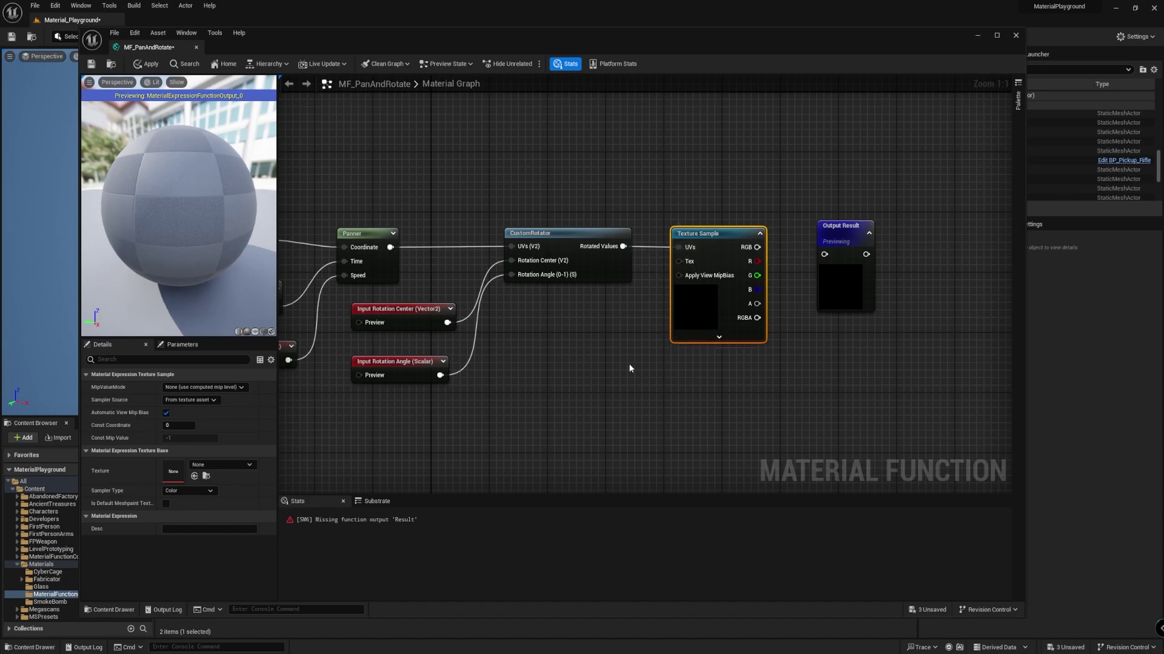
pyautogui.moveTo(757, 247); pyautogui.dragTo(850, 234)
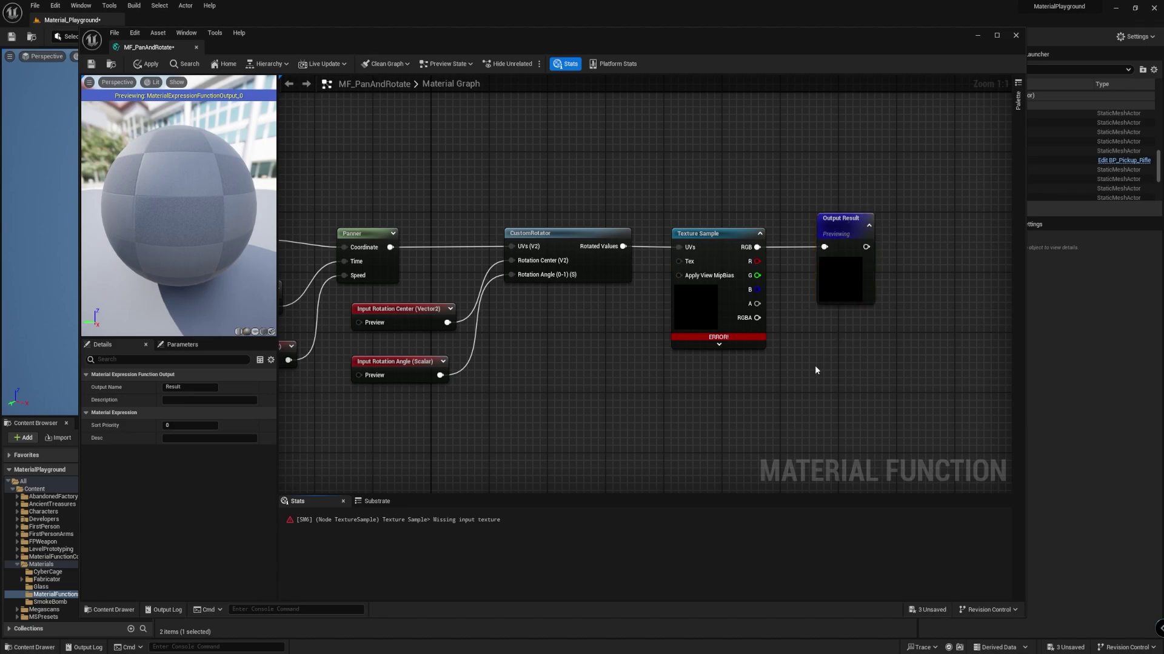
pyautogui.click(599, 420)
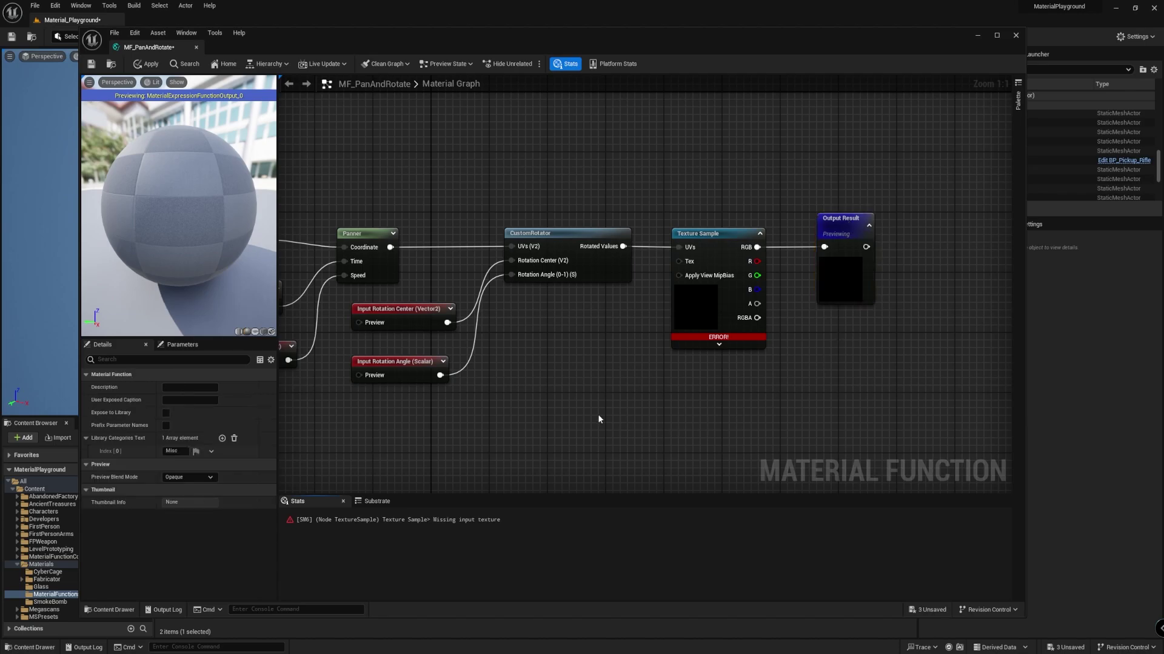
# Add a Function Input Texture 2D named 'Texture' and connect it to the Texture Sample's Tex pin.
pyautogui.rightClick(555, 356)
pyautogui.write('input')
pyautogui.press('Return')
pyautogui.click(190, 387)
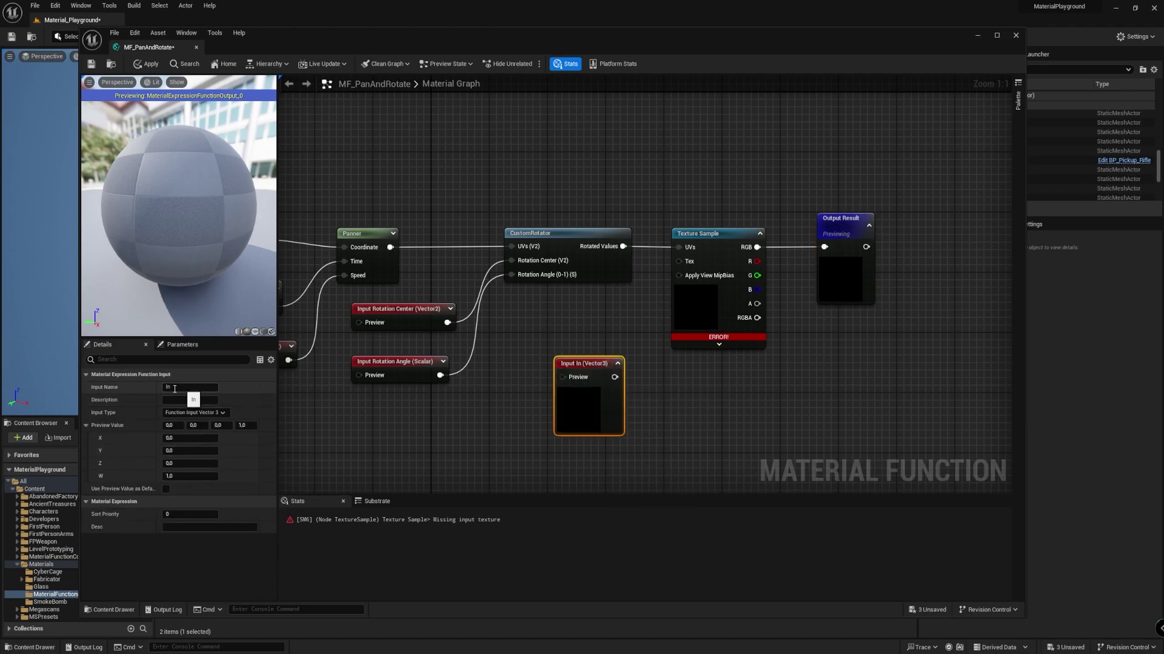
pyautogui.write('Texture')
pyautogui.press('Return')
pyautogui.click(217, 413)
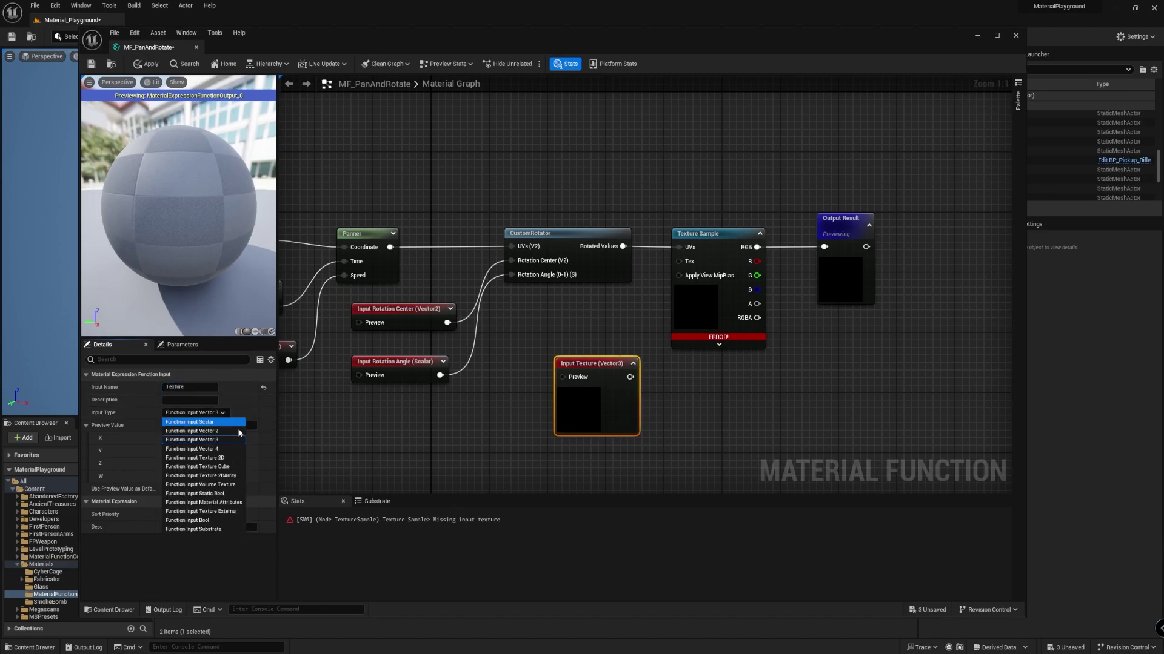
pyautogui.click(200, 460)
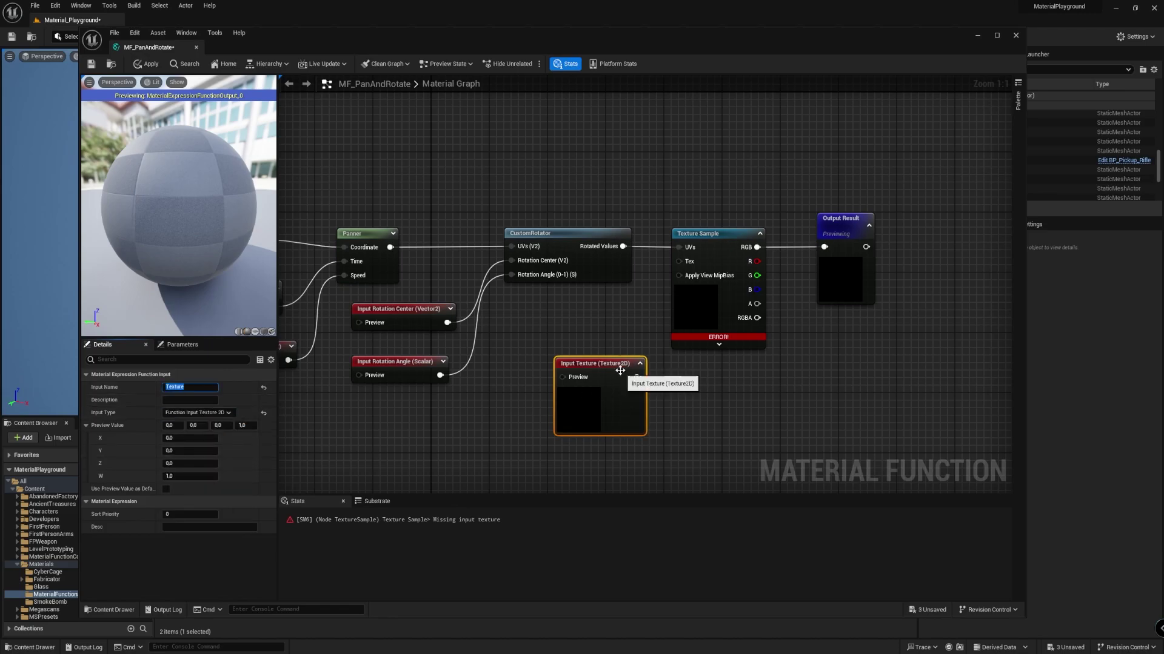
pyautogui.moveTo(635, 377); pyautogui.dragTo(679, 261)
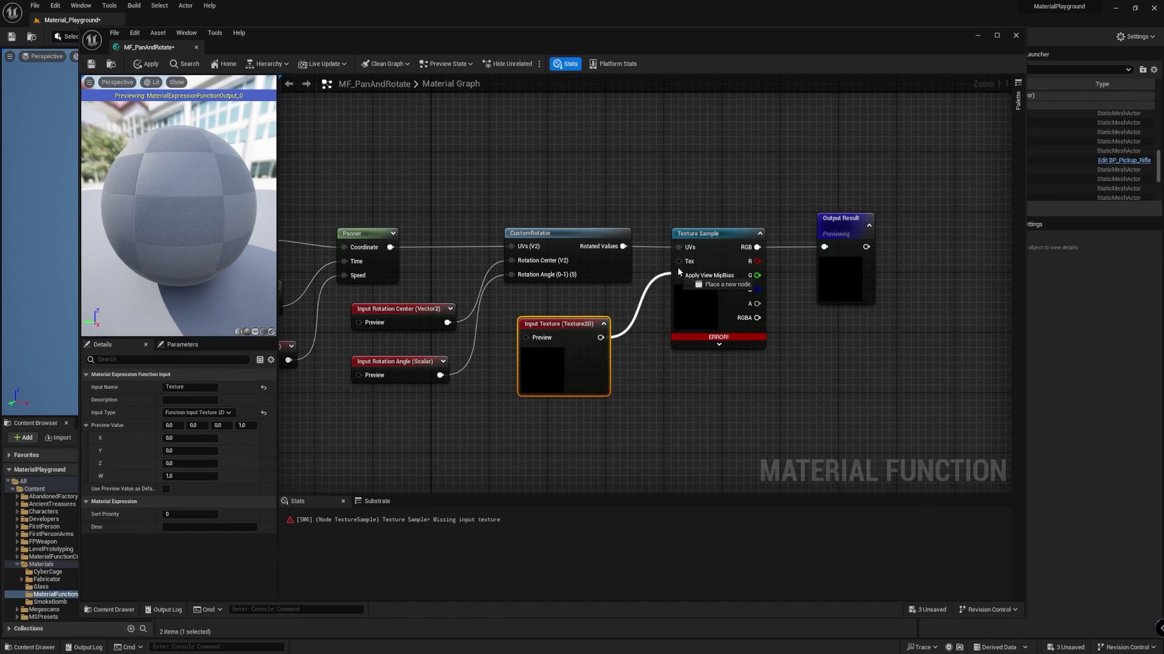
pyautogui.moveTo(675, 413); pyautogui.dragTo(792, 385, button='right')
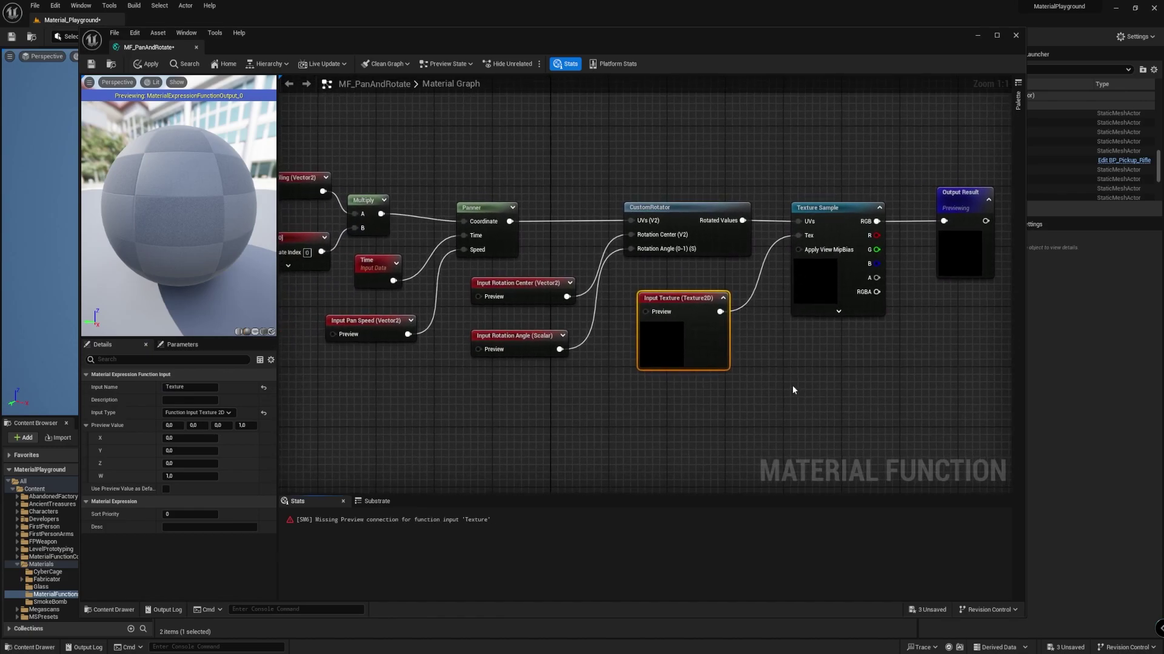
pyautogui.scroll(-2, 783, 387)
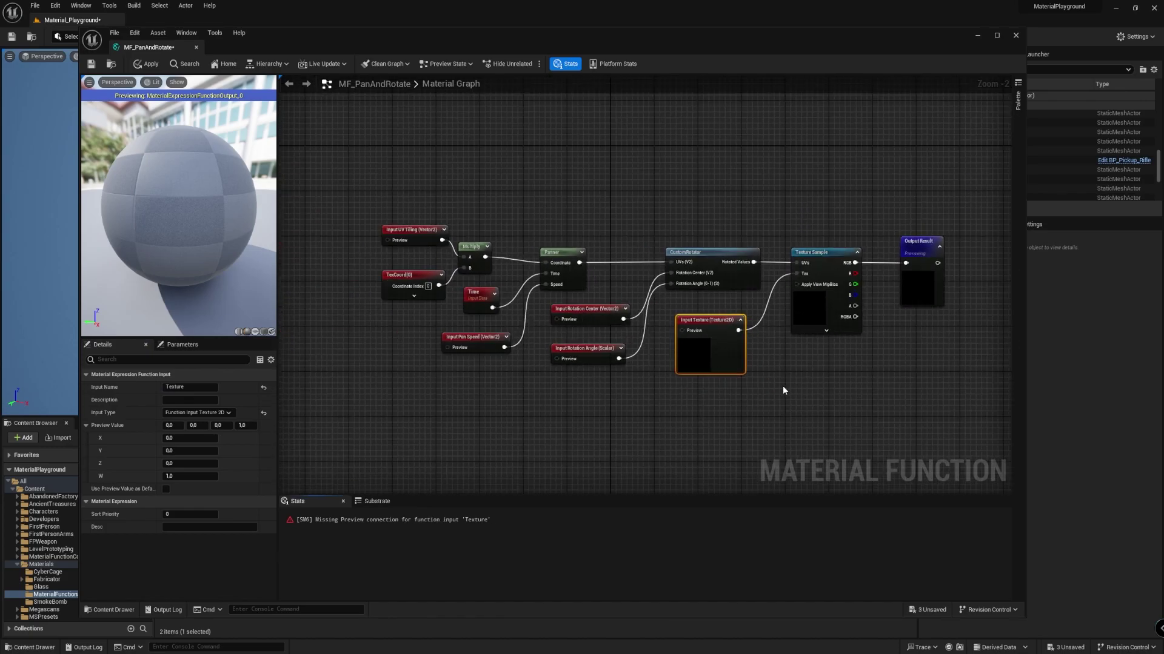
pyautogui.click(786, 369)
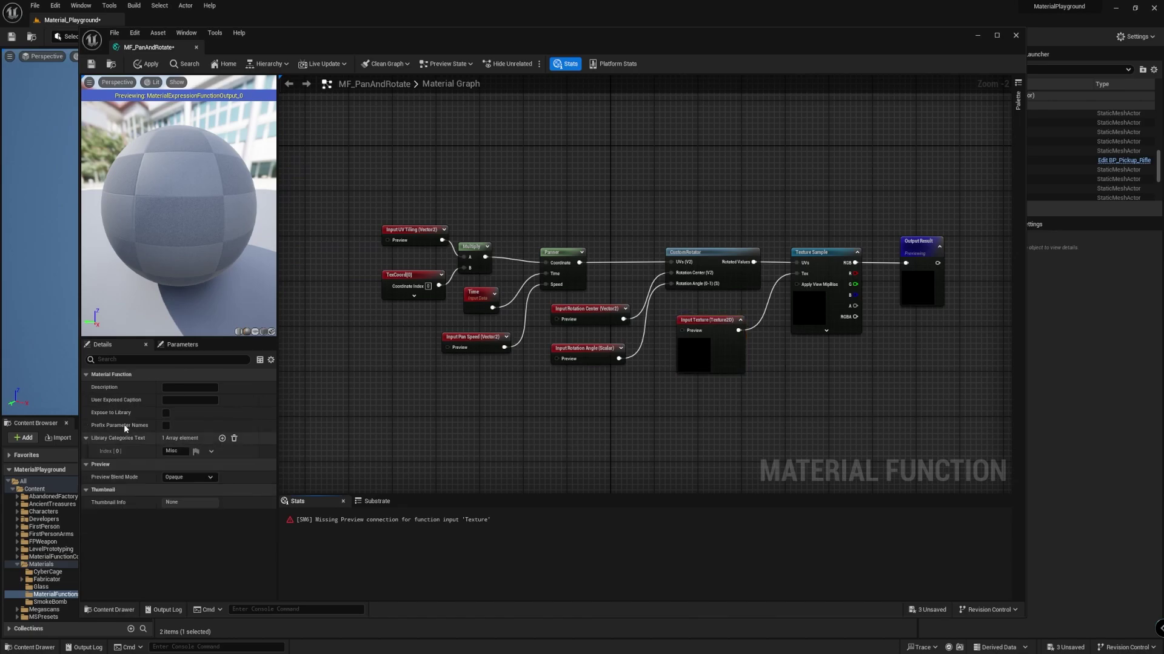
# Tick Expose to Library, enter a description, set the library category to UserDefined, and save.
pyautogui.click(166, 413)
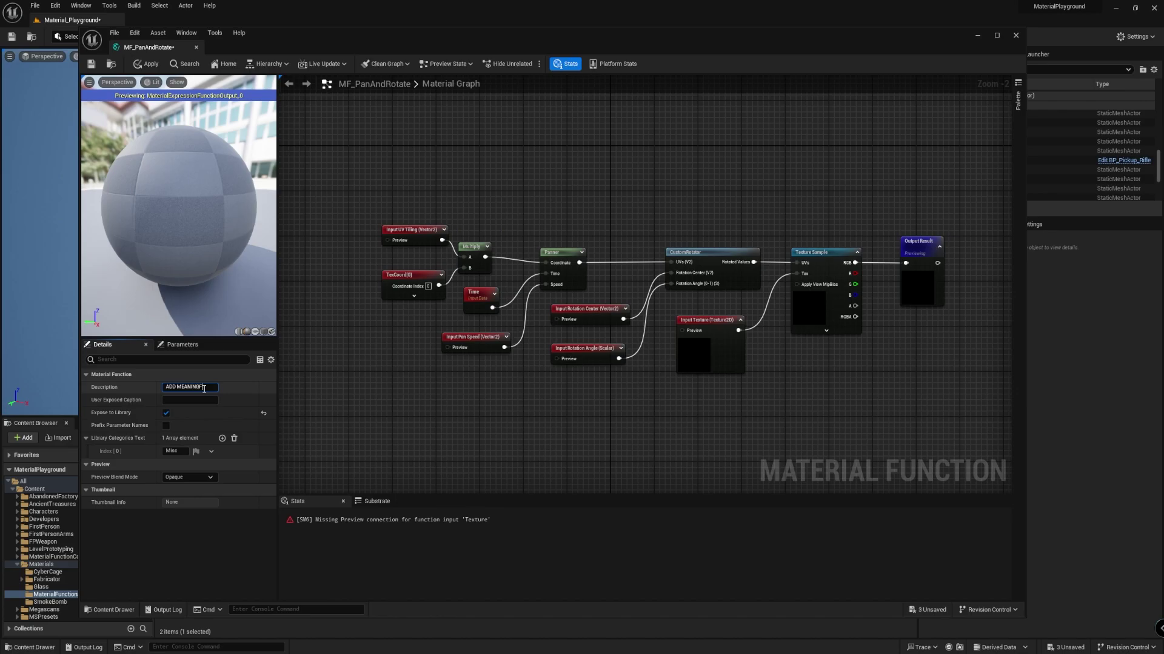
pyautogui.write('RIPTION!')
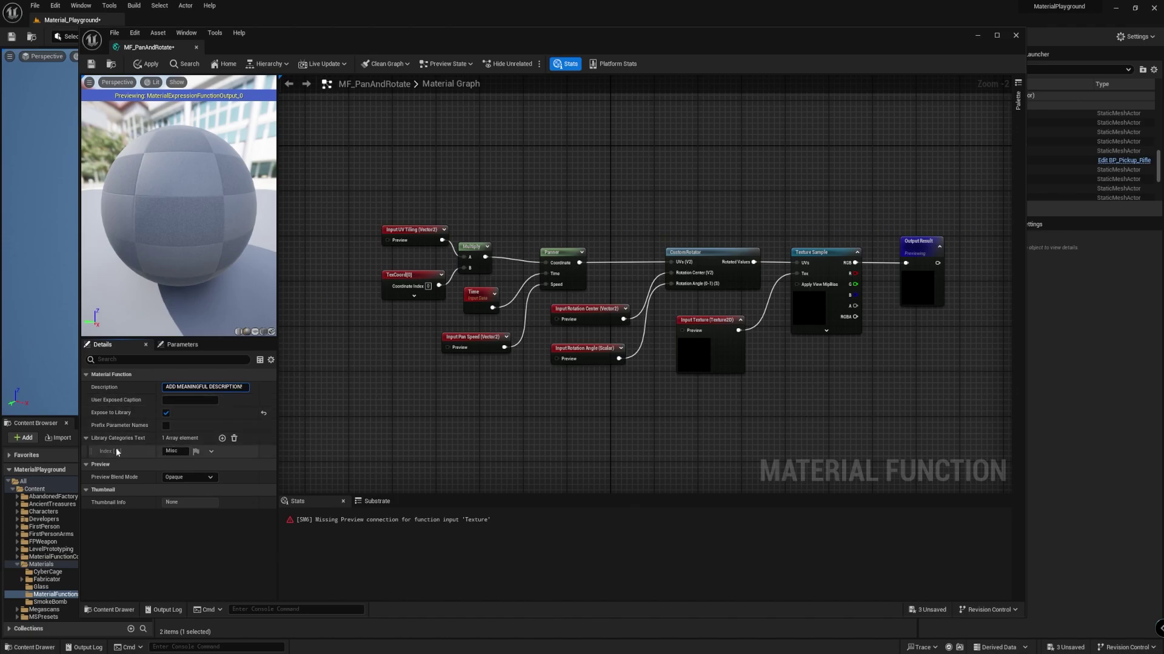
pyautogui.click(184, 452)
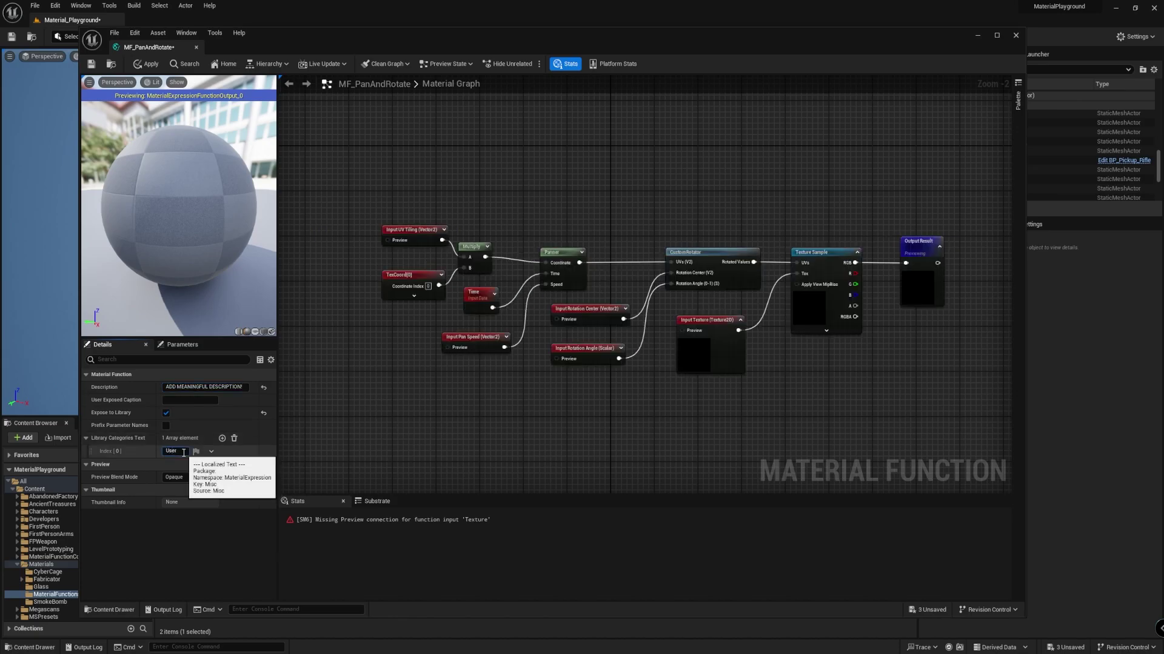
pyautogui.write('UserDefined')
pyautogui.press('Return')
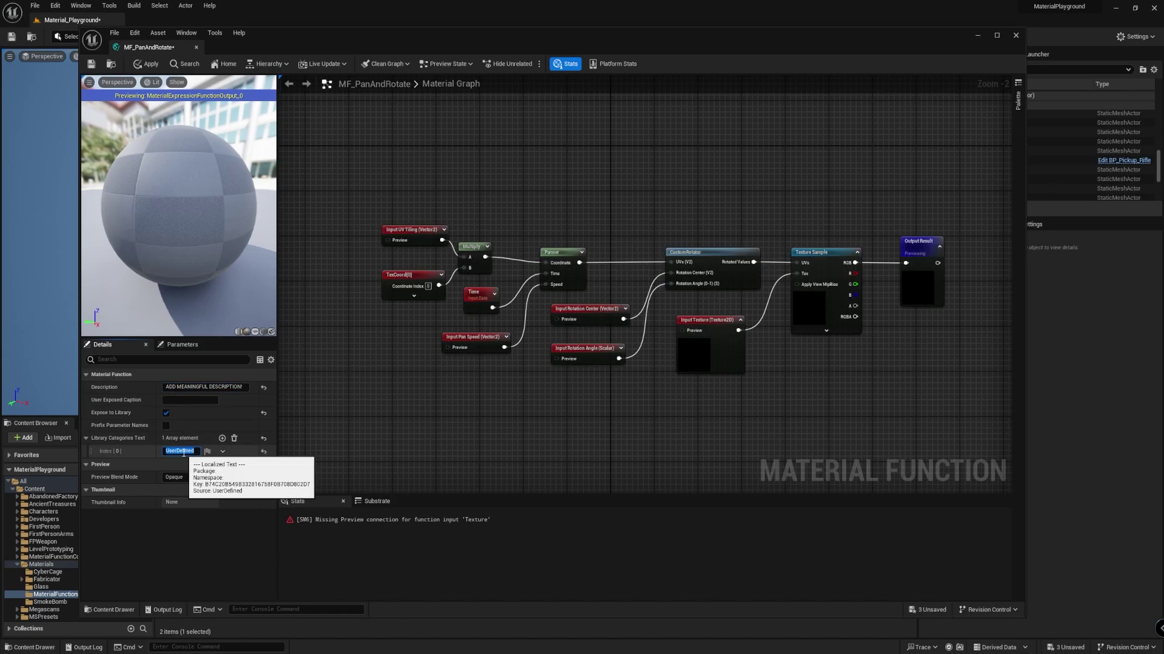
pyautogui.click(405, 445)
pyautogui.click(91, 64)
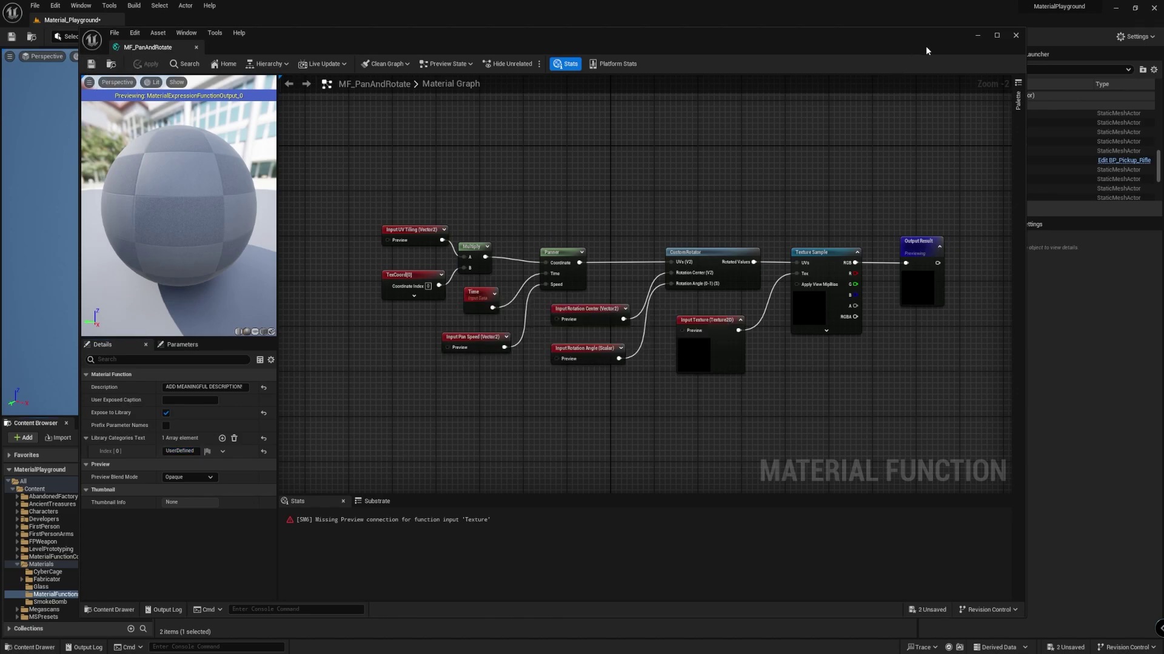
# Minimize the function editor, create a new material, and open NewMaterial.
pyautogui.click(977, 36)
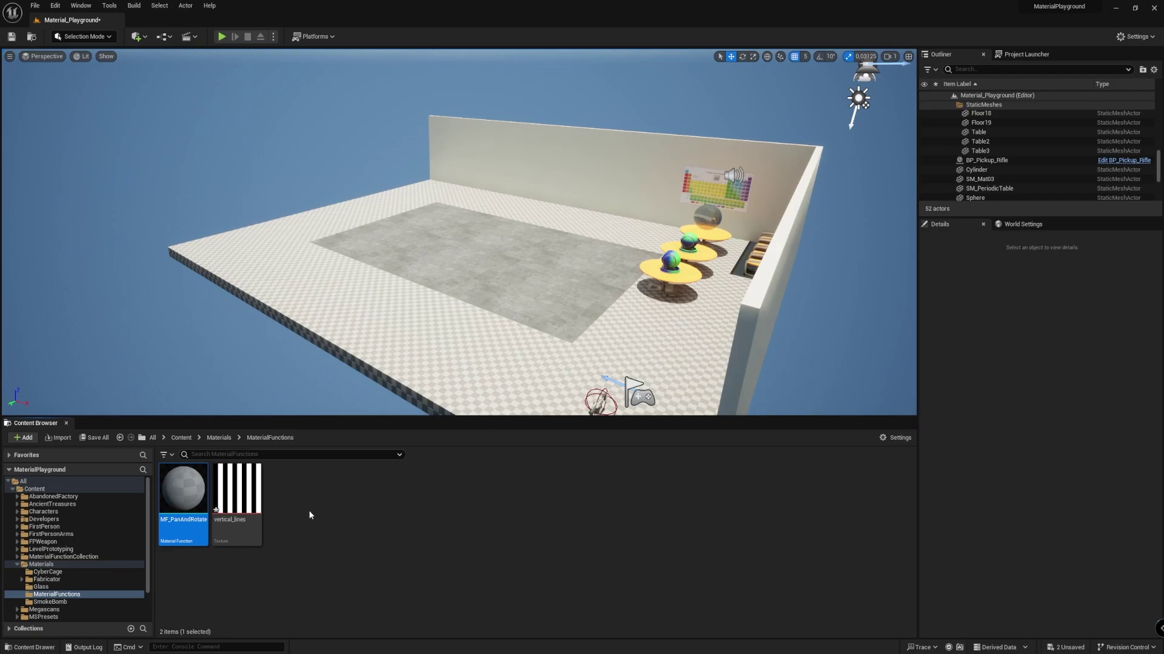
pyautogui.rightClick(309, 516)
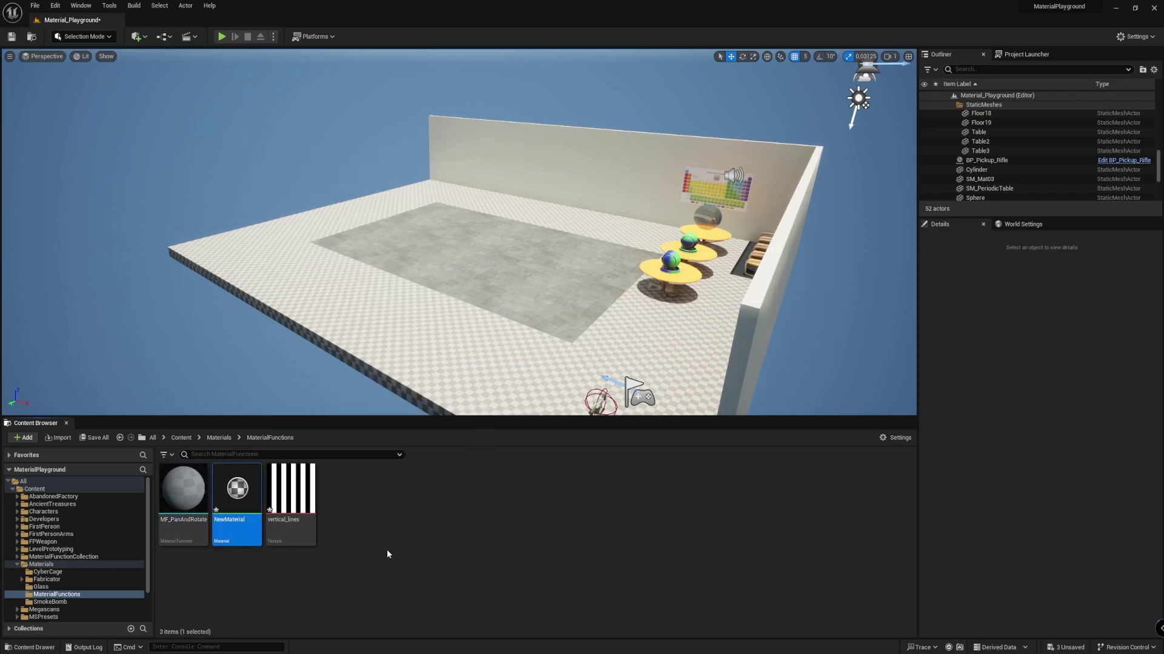
pyautogui.doubleClick(232, 481)
# Add the MF_PanAndRotate function node and a Constant2Vector to the NewMaterial graph.
pyautogui.rightClick(525, 209)
pyautogui.write('panan')
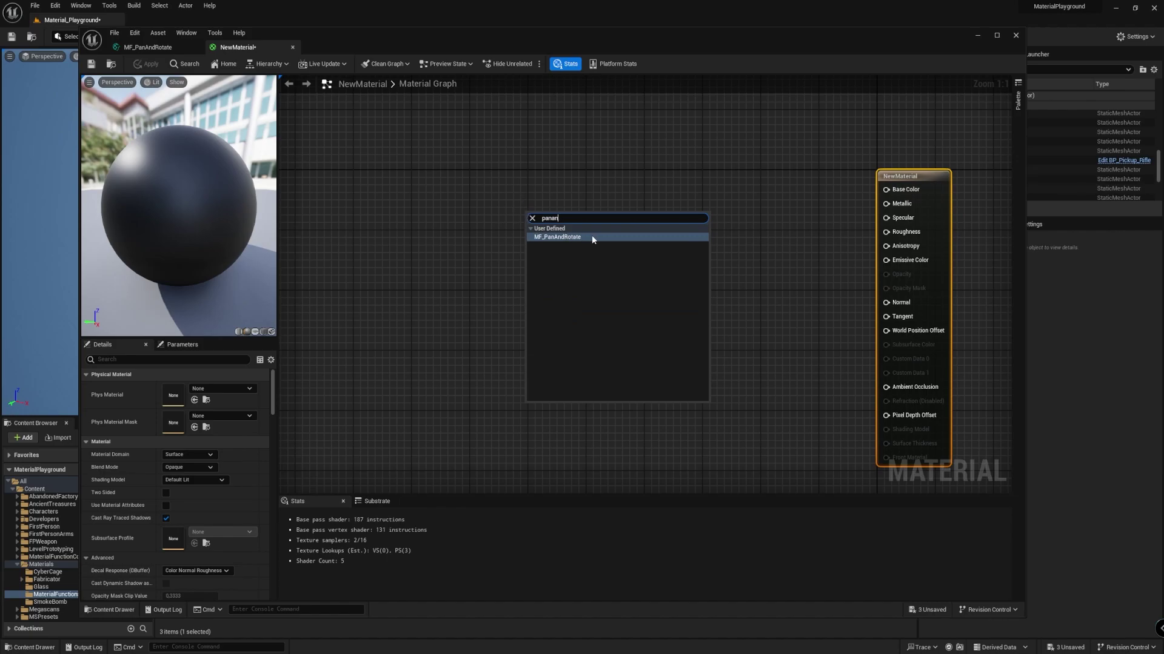
pyautogui.click(591, 236)
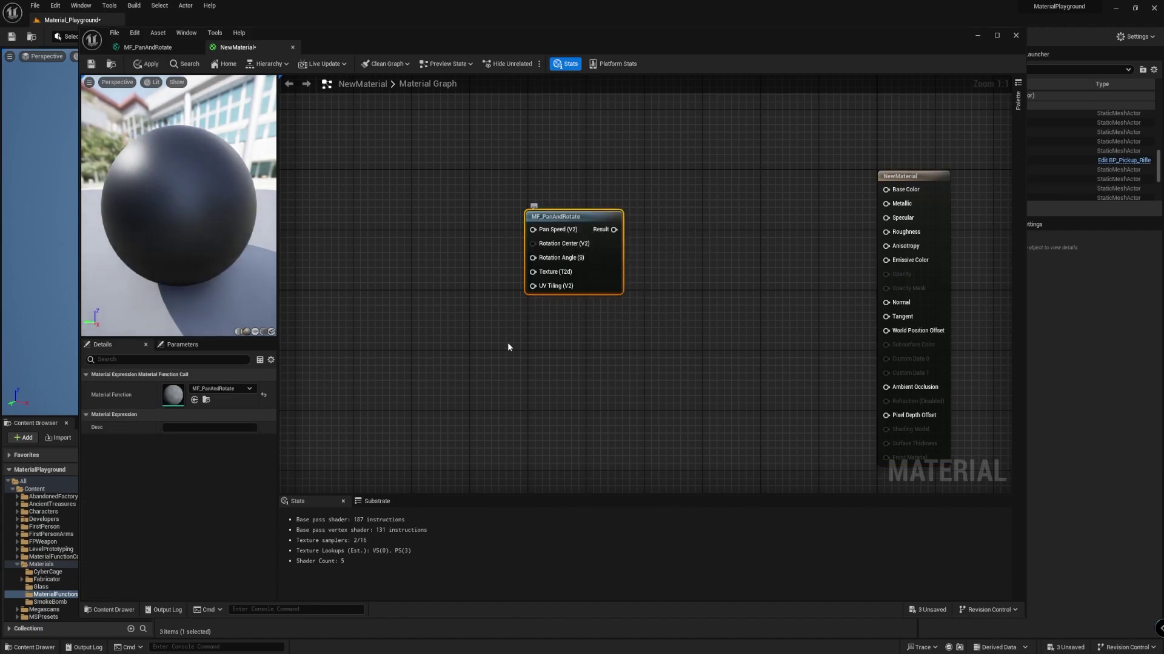
pyautogui.moveTo(423, 329); pyautogui.dragTo(550, 335, button='right')
pyautogui.click(441, 195)
# Add a second Constant2Vector, a Constant, and a Texture Object set to the vertical_lines texture.
pyautogui.click(443, 271)
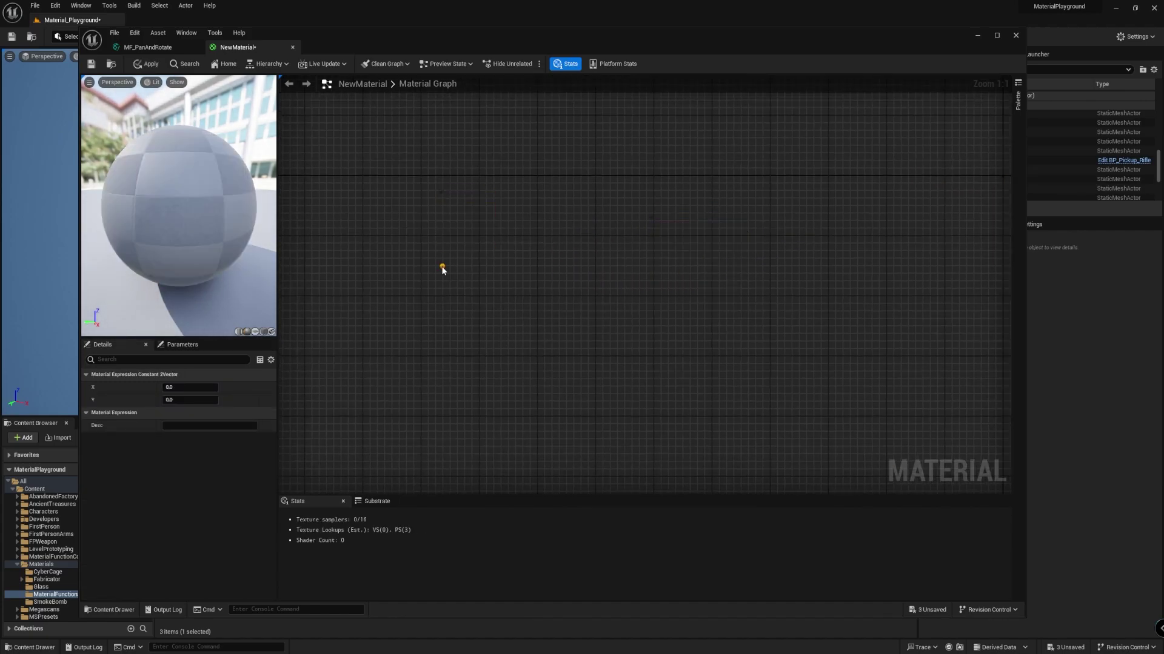
pyautogui.click(445, 353)
pyautogui.moveTo(445, 354); pyautogui.dragTo(443, 345)
pyautogui.rightClick(461, 410)
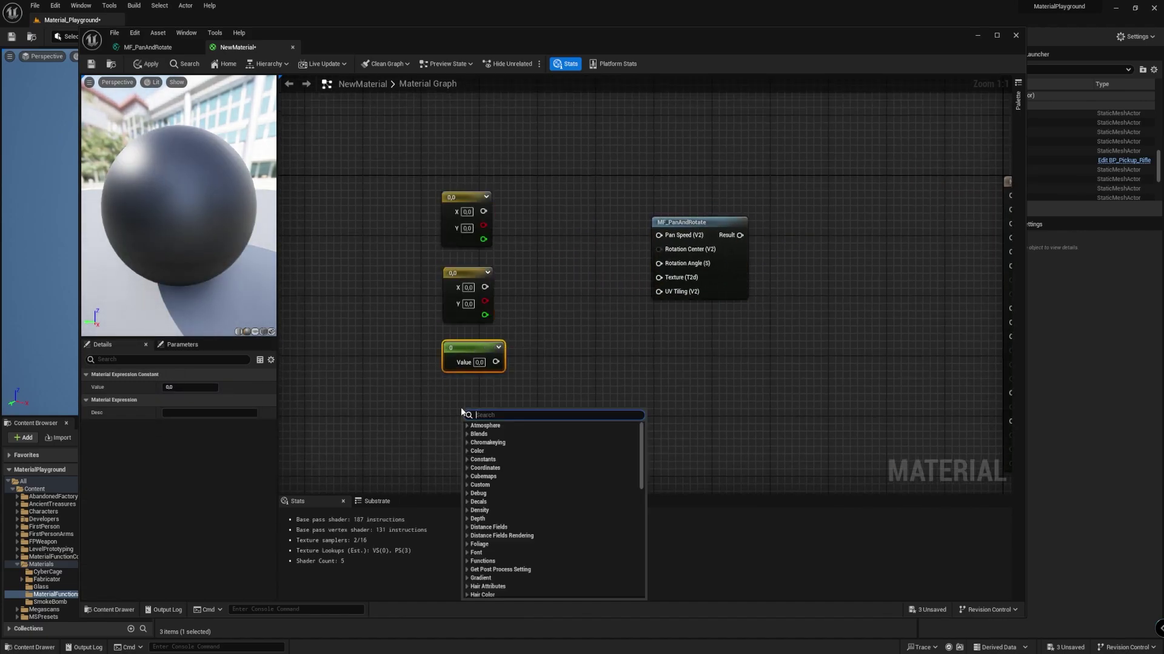
pyautogui.write('texture')
pyautogui.click(487, 463)
pyautogui.moveTo(498, 414); pyautogui.dragTo(481, 400)
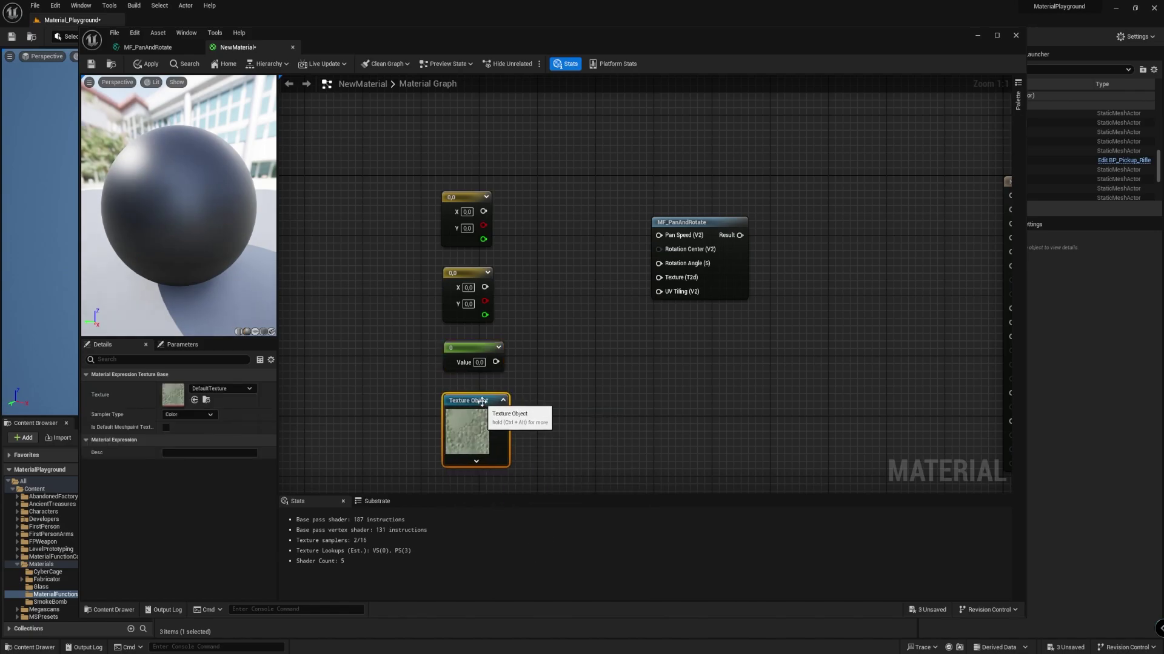
pyautogui.click(231, 388)
pyautogui.write('vertic')
pyautogui.click(243, 277)
# Wire the first vector constant to Pan Speed and the Constant to Rotation Angle.
pyautogui.moveTo(483, 212); pyautogui.dragTo(669, 237)
pyautogui.moveTo(477, 350); pyautogui.dragTo(535, 253)
pyautogui.moveTo(554, 264); pyautogui.dragTo(660, 263)
pyautogui.moveTo(477, 406); pyautogui.dragTo(484, 353)
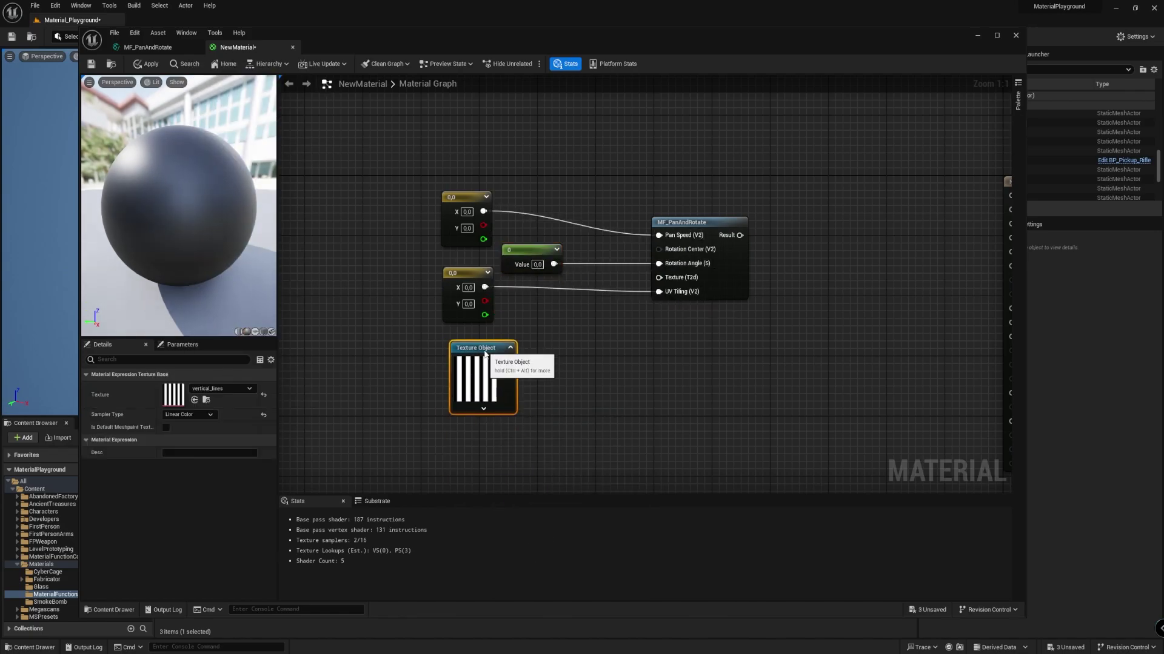
# Set the pan speed X to 0.1 and show the preview on a flat plane.
pyautogui.click(467, 212)
pyautogui.write('0,1')
pyautogui.press('Return')
pyautogui.click(256, 332)
pyautogui.moveTo(234, 275); pyautogui.dragTo(207, 237)
pyautogui.scroll(3, 210, 254)
# Enter the tiling value 1 and a rotation angle of 0.1, previewing MF_PanAndRotate's output.
pyautogui.click(468, 288)
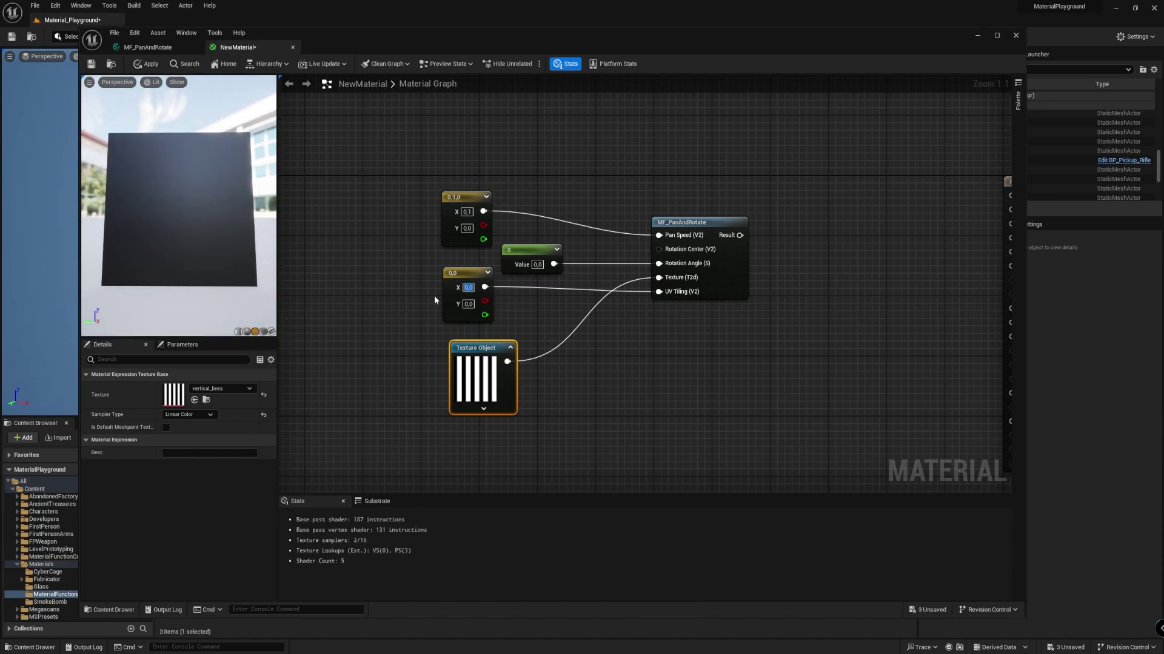
pyautogui.click(721, 223)
pyautogui.press('space')
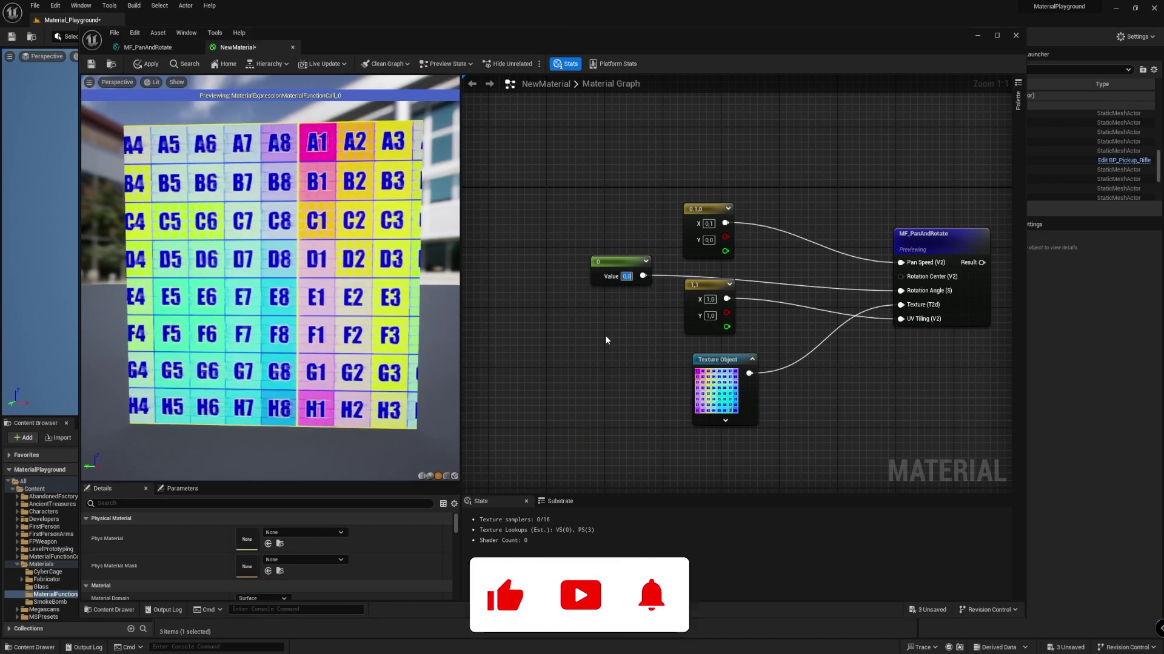
pyautogui.write('1')
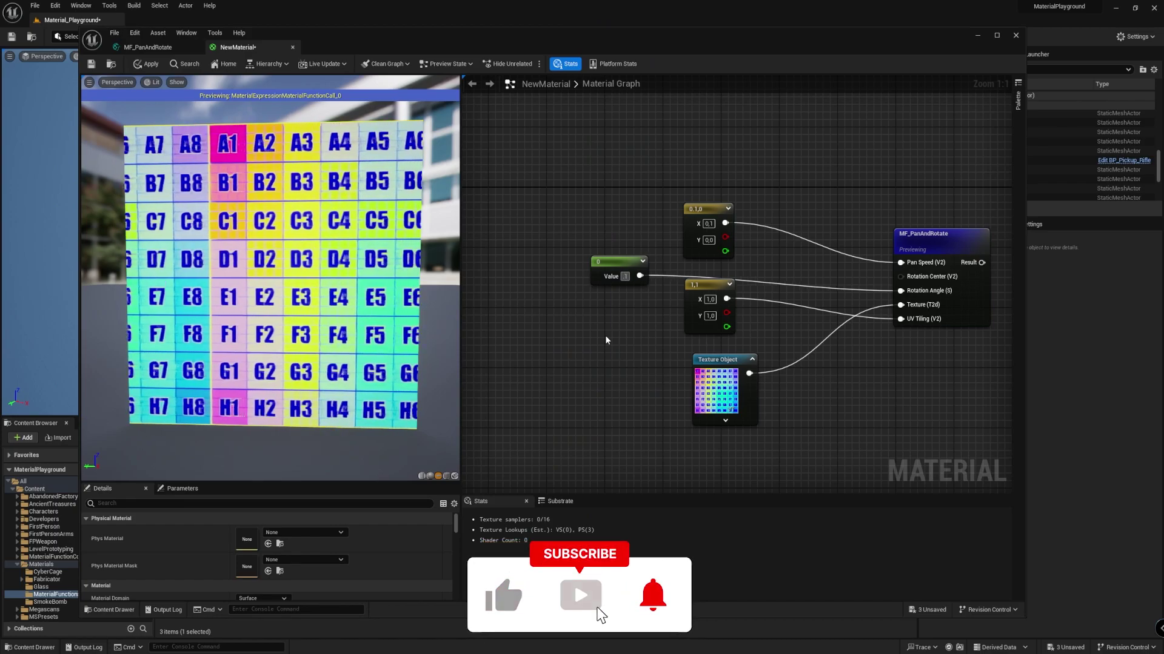
pyautogui.press('Return')
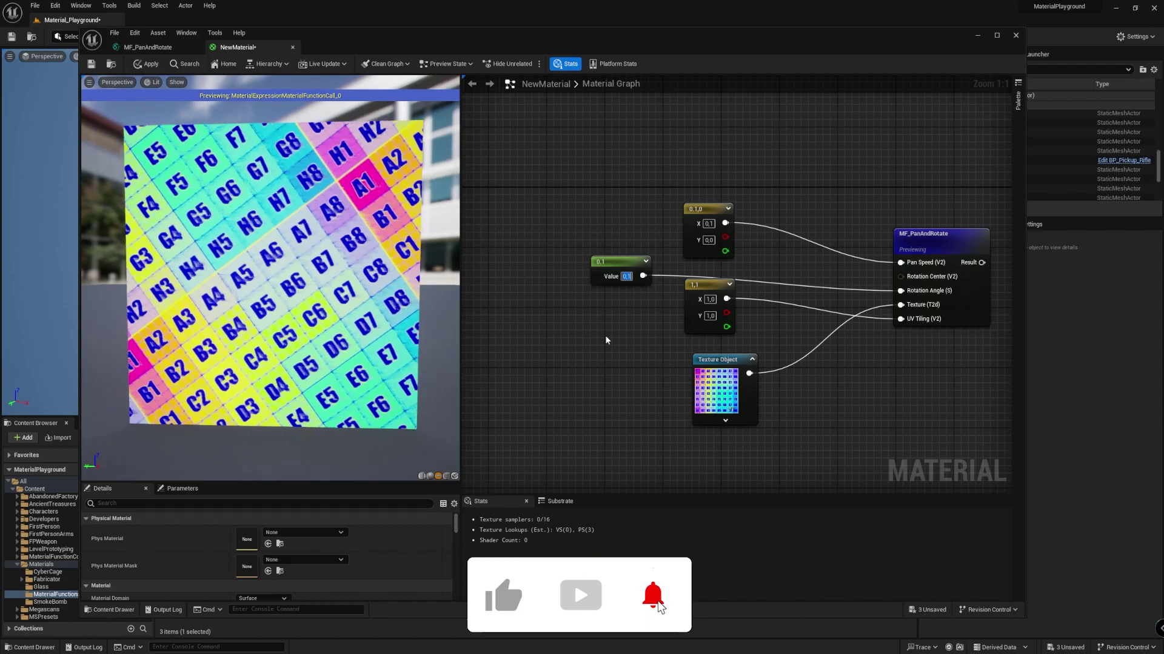